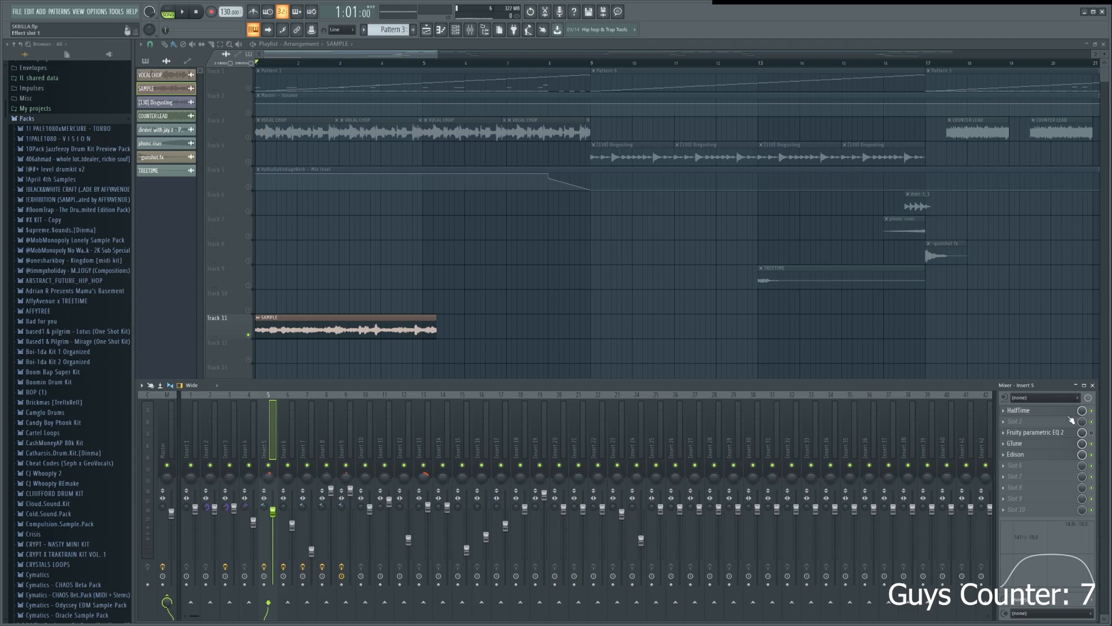
Play back the SAMPLE clip on Track 11 with its mixer insert 5 effects
{"action": "key", "text": "space"}
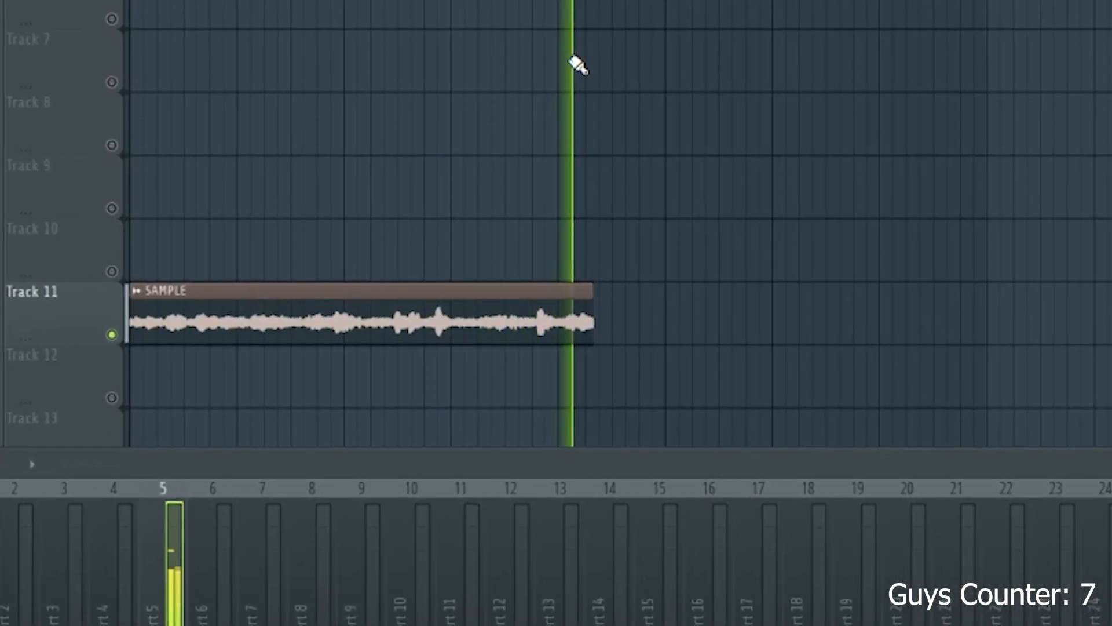
{"action": "key", "text": "space"}
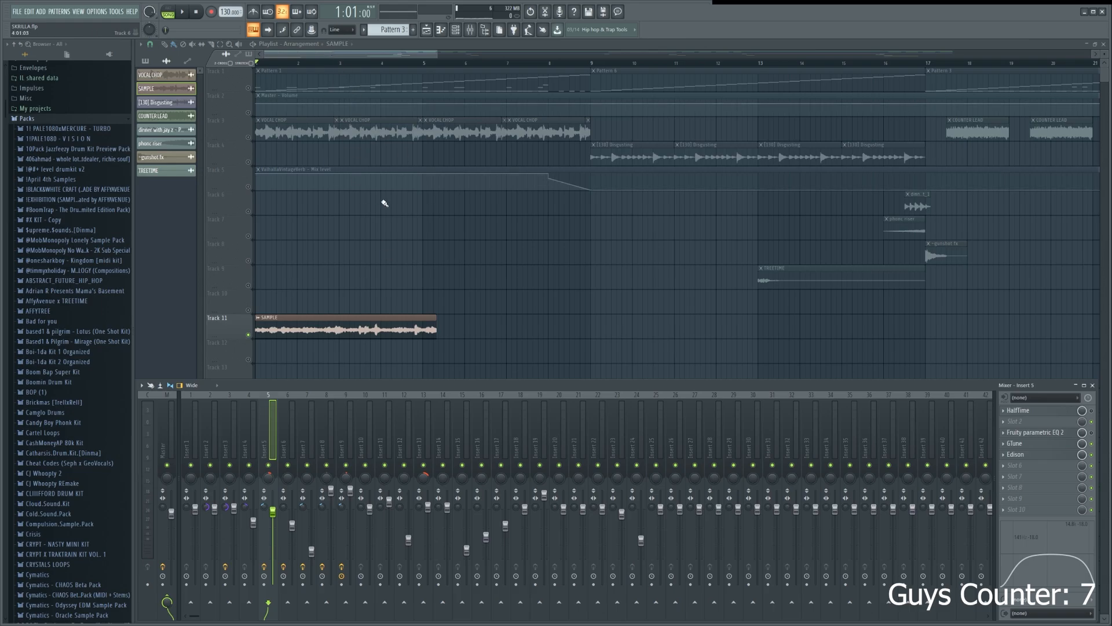
{"action": "key", "text": "space"}
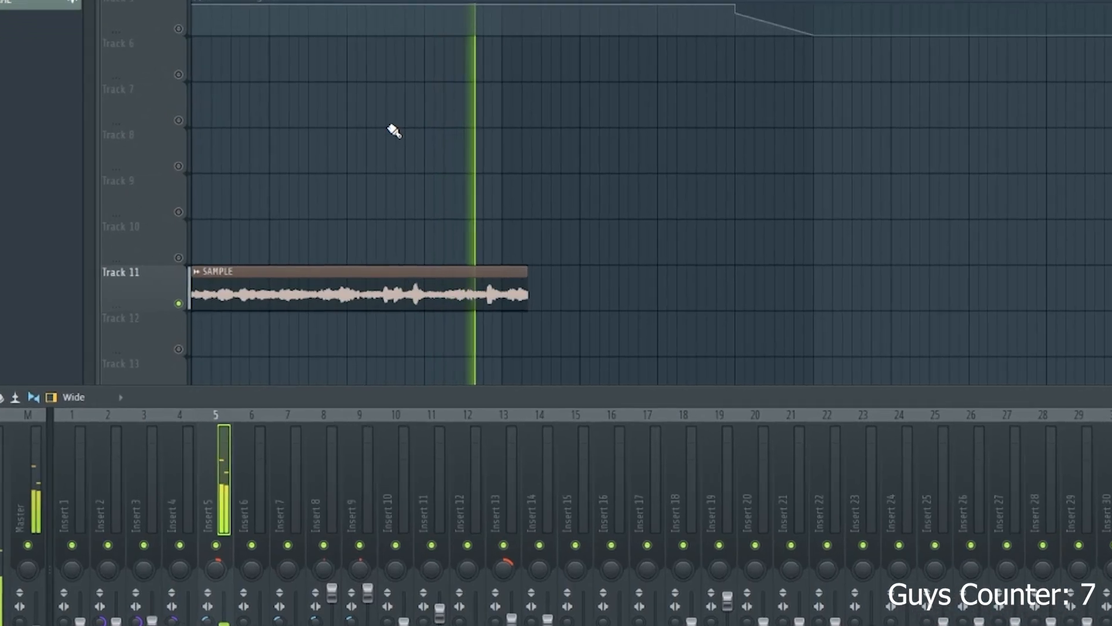
{"action": "key", "text": "space"}
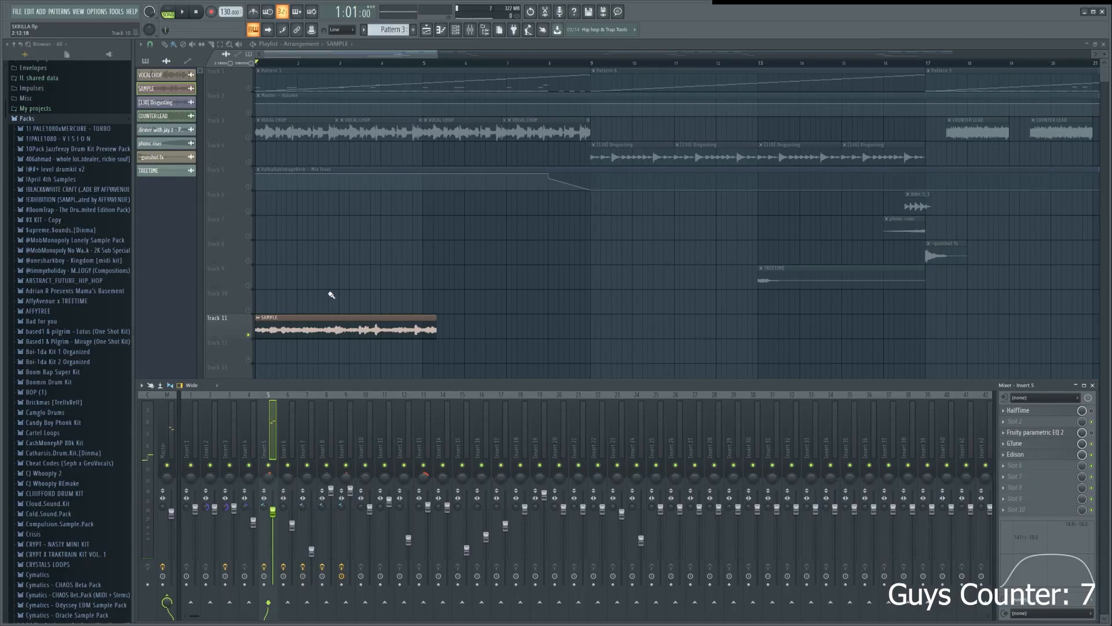
Open the channel settings of the SAMPLE clip on Track 11 and stretch the clip to end at the start of bar 5
{"action": "key", "text": "F9"}
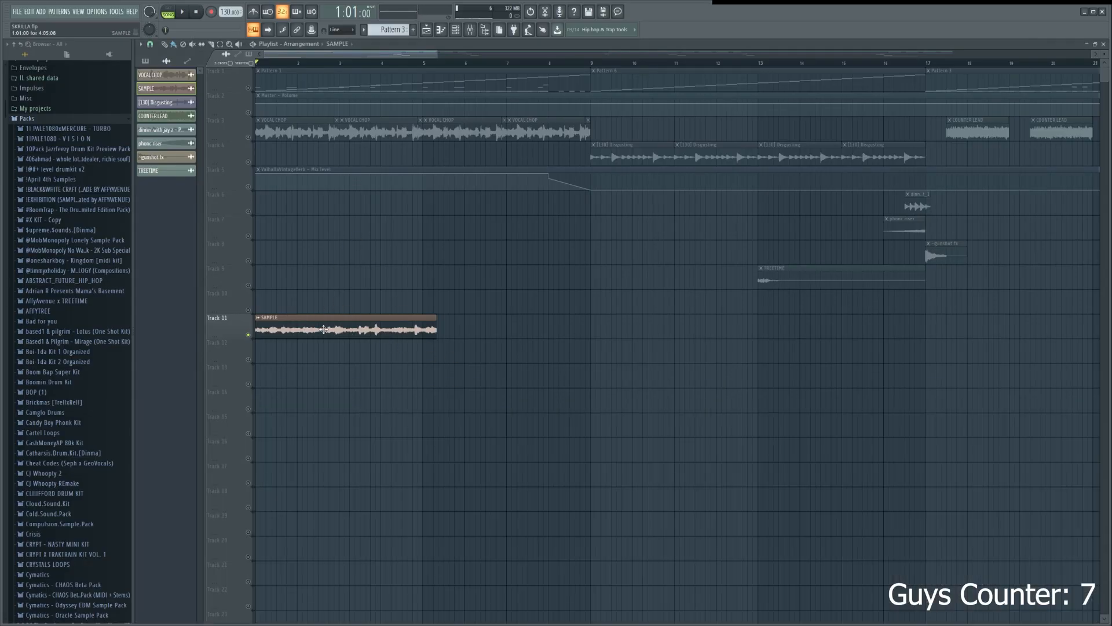
{"action": "double_click", "coordinate": [324, 331]}
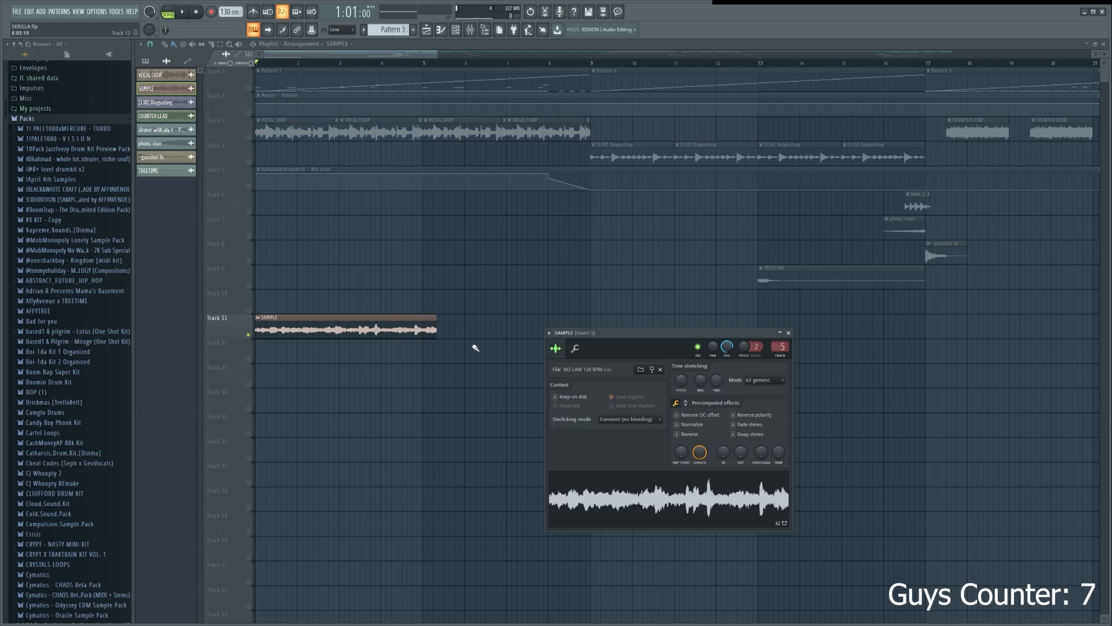
{"action": "left_click_drag", "start_coordinate": [619, 339], "coordinate": [644, 339]}
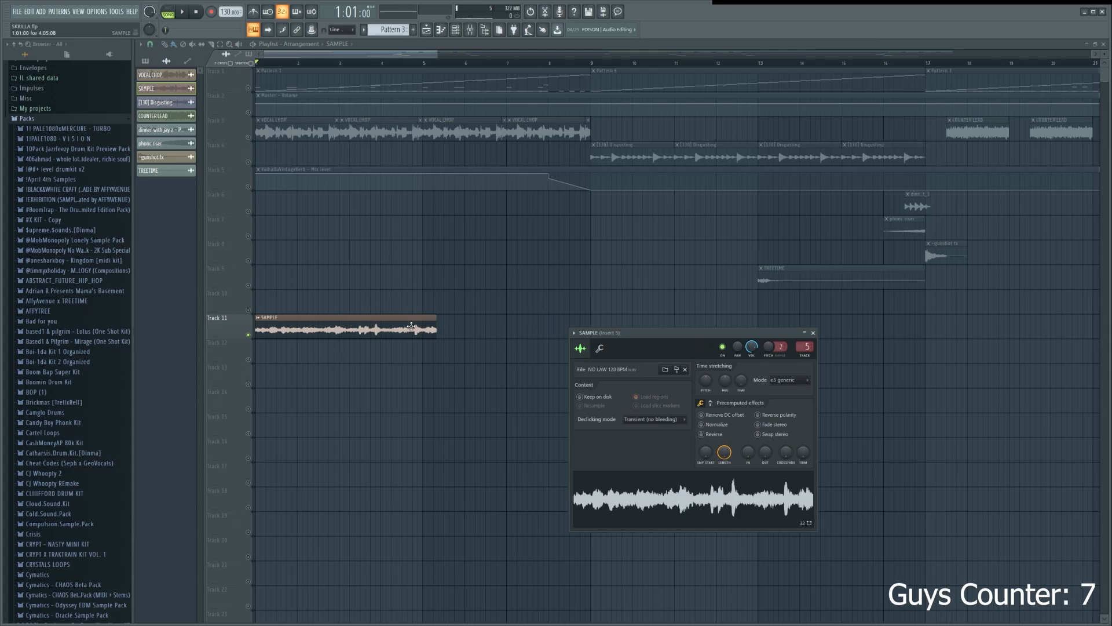
{"action": "mouse_move", "coordinate": [435, 330]}
{"action": "left_mouse_down"}
{"action": "mouse_move", "coordinate": [328, 331]}
{"action": "mouse_move", "coordinate": [461, 331]}
{"action": "mouse_move", "coordinate": [423, 331]}
{"action": "left_mouse_up"}
{"action": "key", "text": "Escape"}
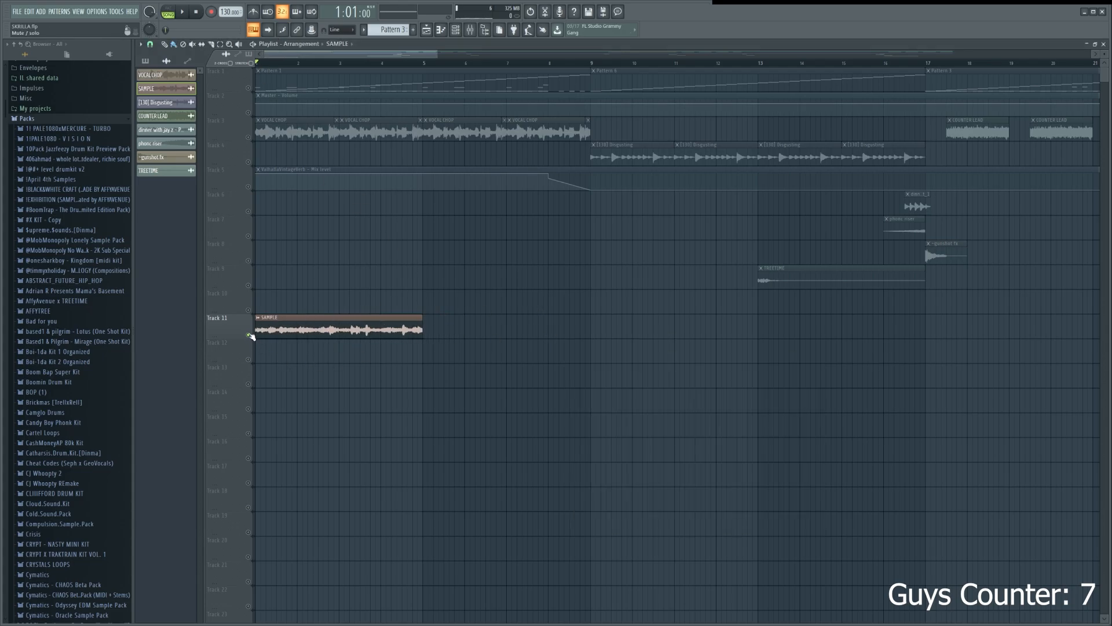
Trim the SAMPLE clip to its second half, repeat it as two consecutive two-bar clips on Track 11, and play them
{"action": "mouse_move", "coordinate": [256, 329]}
{"action": "left_mouse_down"}
{"action": "mouse_move", "coordinate": [344, 331]}
{"action": "mouse_move", "coordinate": [169, 330]}
{"action": "left_mouse_up"}
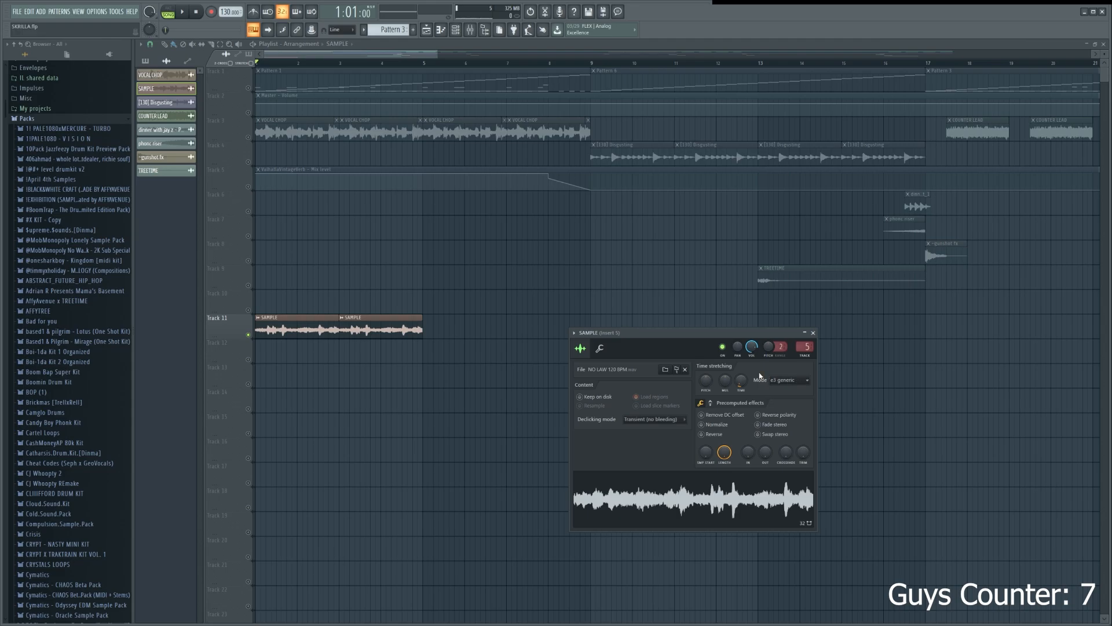
{"action": "left_click", "coordinate": [813, 333]}
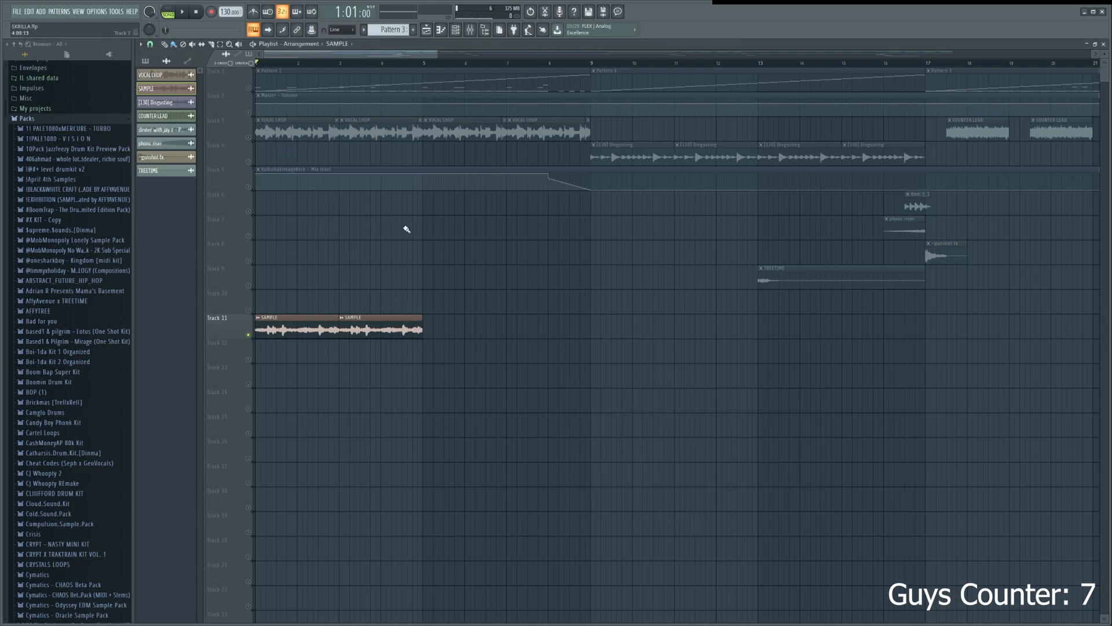
{"action": "key", "text": "space"}
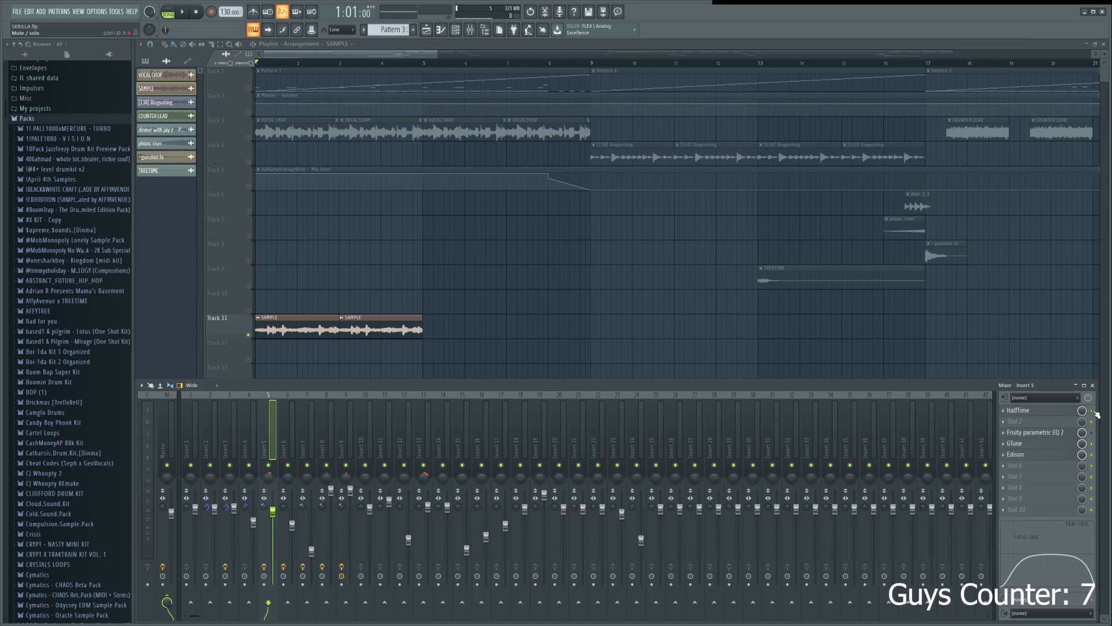
Check the HalfTime effect settings on mixer insert 5 and play back the two SAMPLE clips
{"action": "left_click", "coordinate": [1018, 410]}
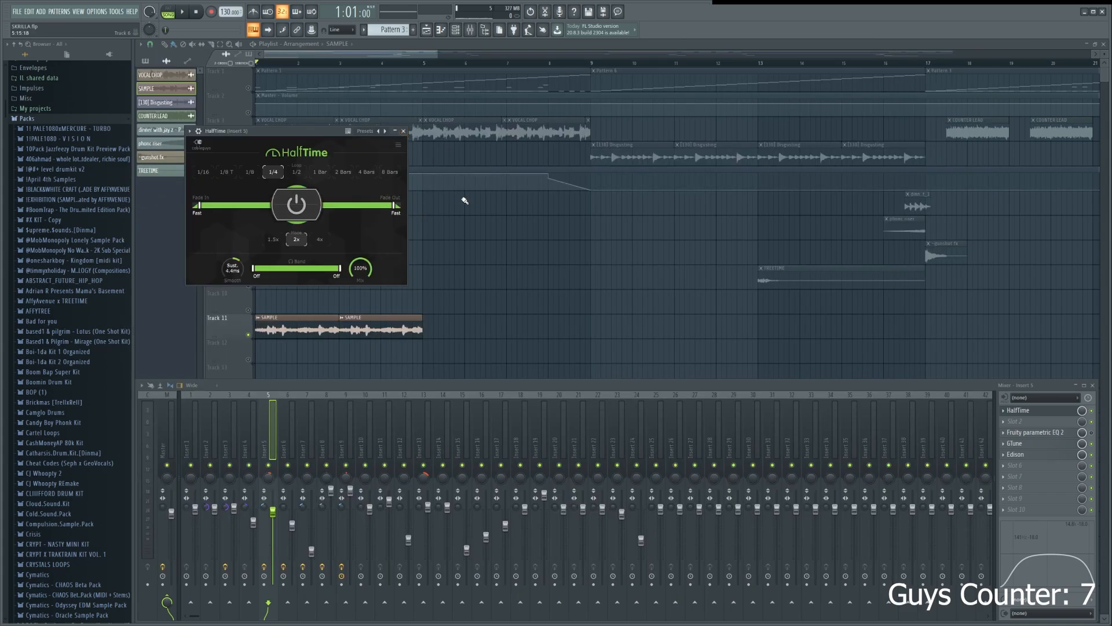
{"action": "left_click", "coordinate": [404, 131]}
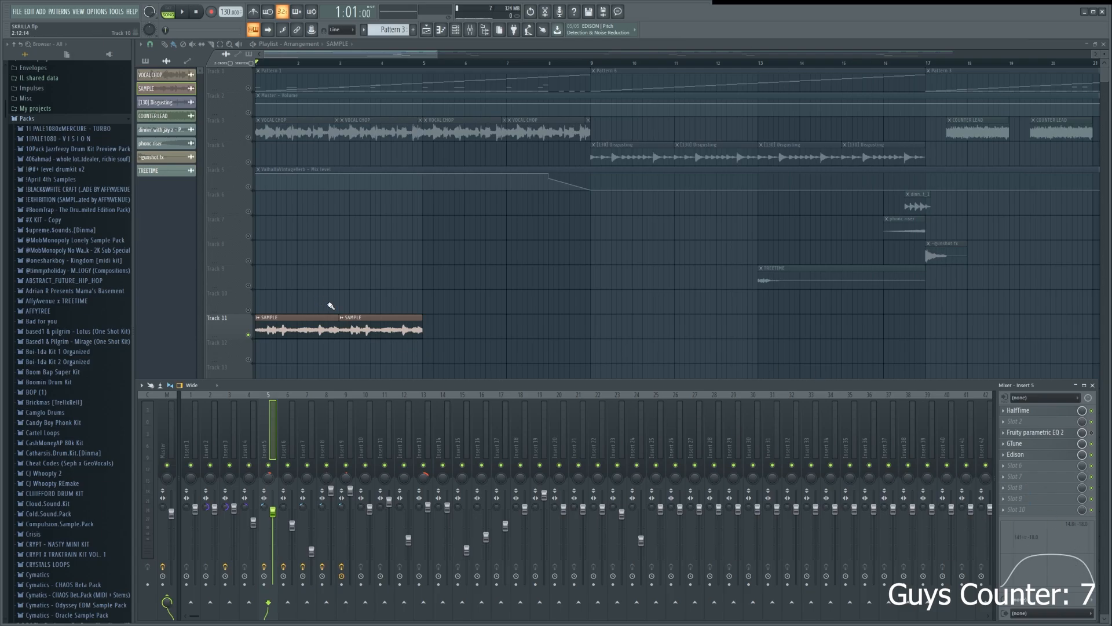
{"action": "key", "text": "space"}
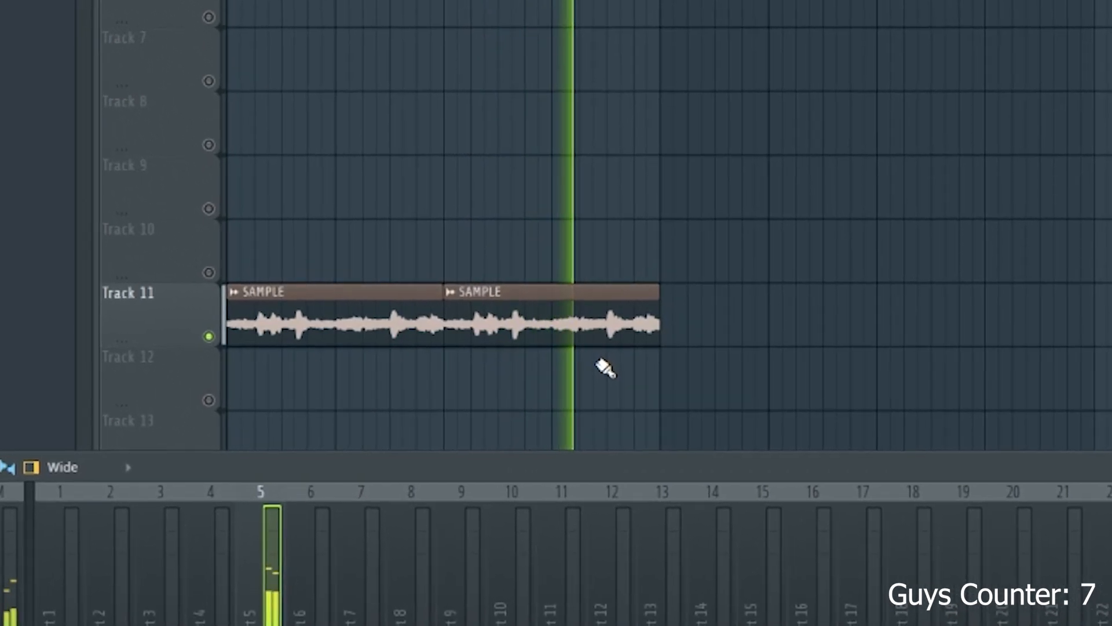
{"action": "key", "text": "space"}
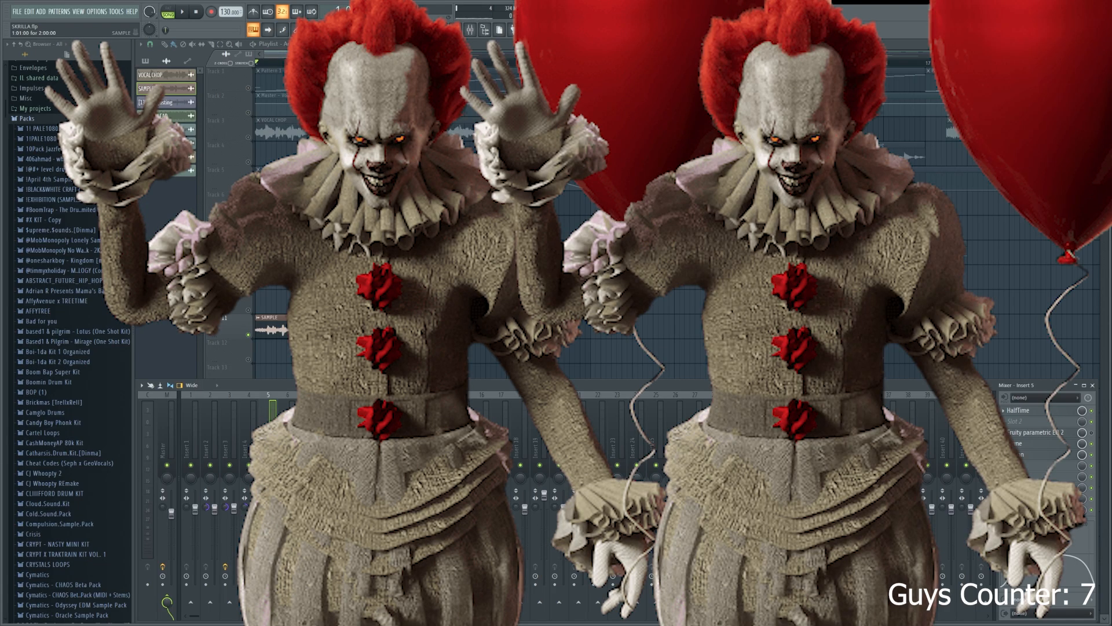
Raise the time-stretching pitch of the SAMPLE channel
{"action": "double_click", "coordinate": [371, 327]}
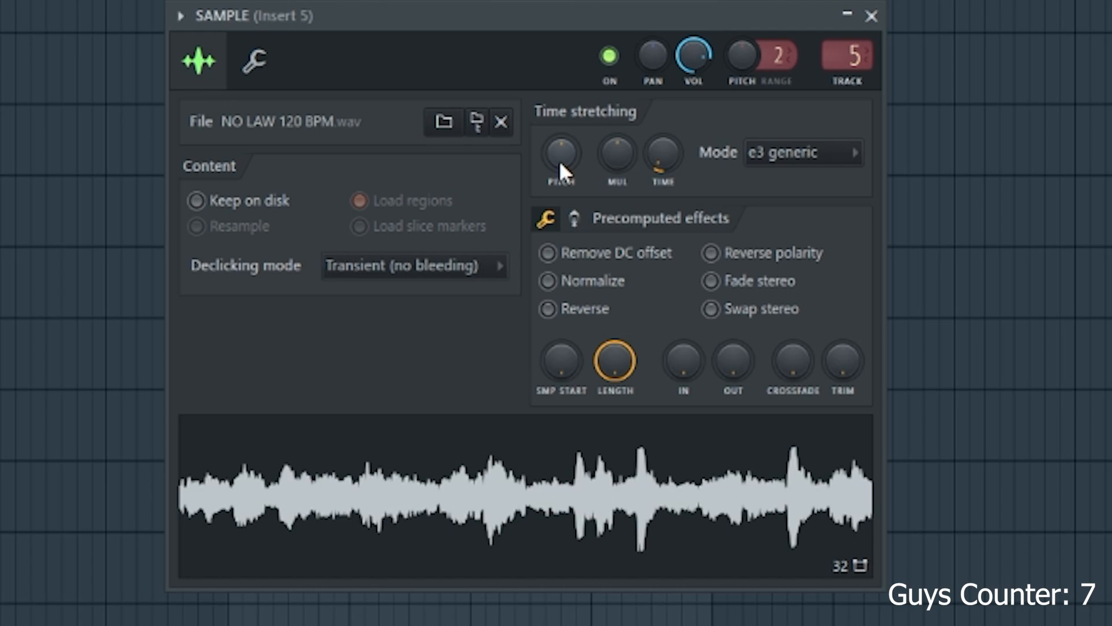
{"action": "left_click_drag", "start_coordinate": [558, 160], "coordinate": [559, 152]}
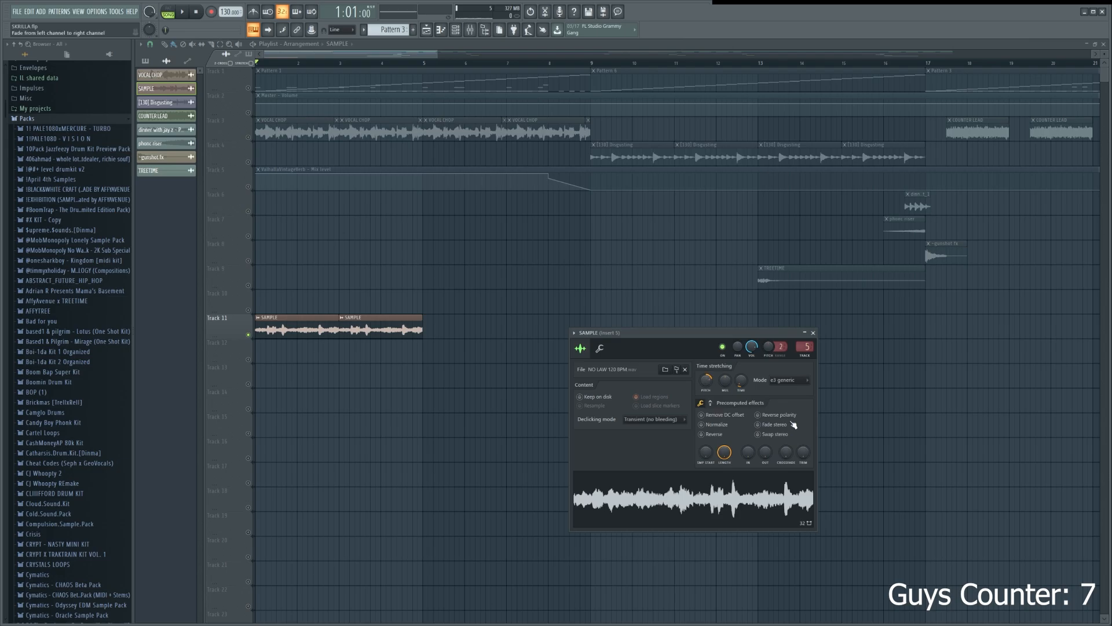
{"action": "left_click", "coordinate": [813, 333]}
Examine the GTune tuner on mixer insert 5, then close it
{"action": "left_click", "coordinate": [470, 31]}
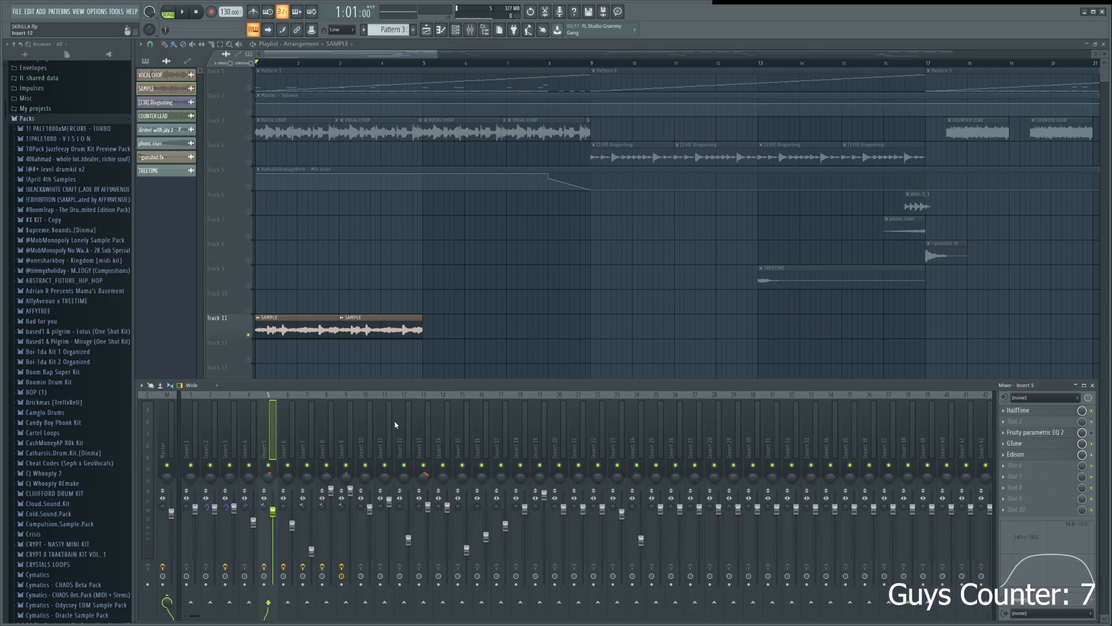
{"action": "left_click", "coordinate": [1035, 443]}
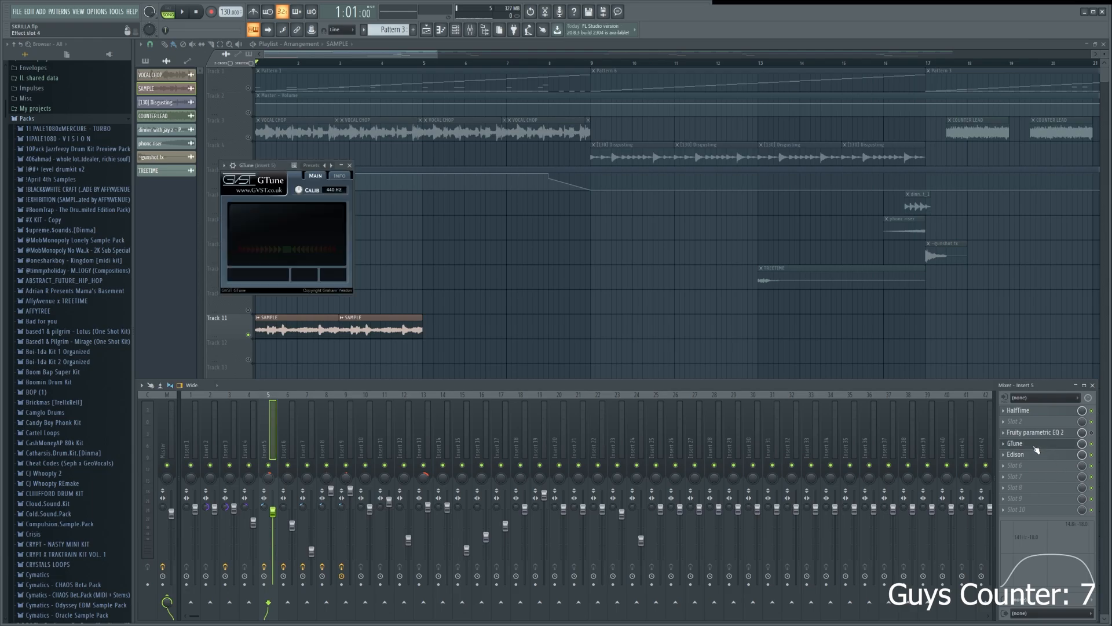
{"action": "left_click_drag", "start_coordinate": [252, 165], "coordinate": [549, 230]}
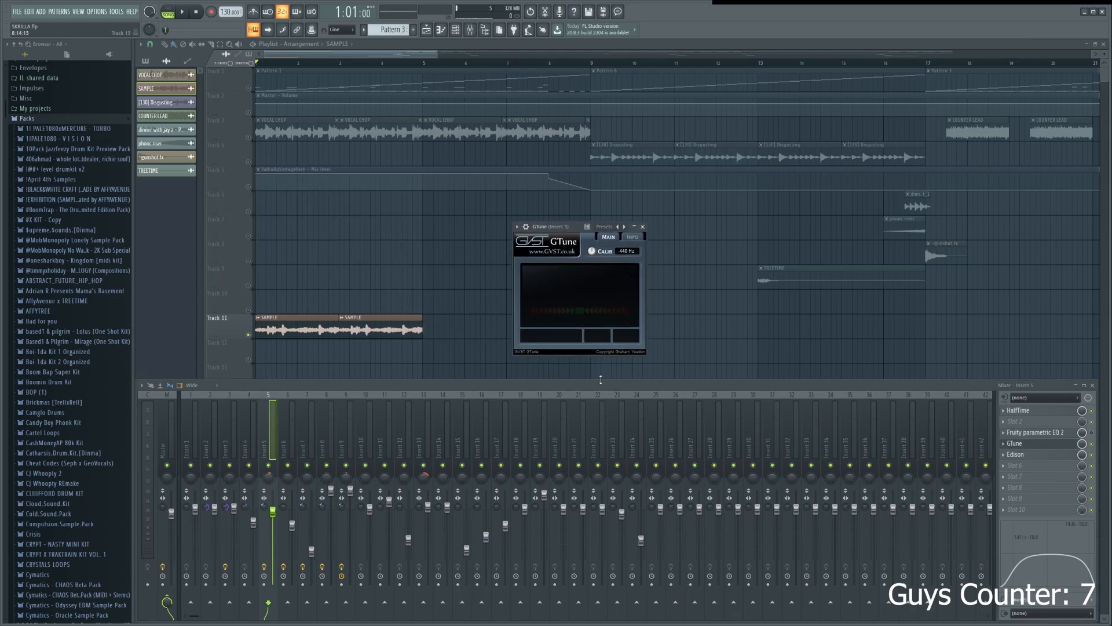
{"action": "left_click_drag", "start_coordinate": [557, 227], "coordinate": [617, 238]}
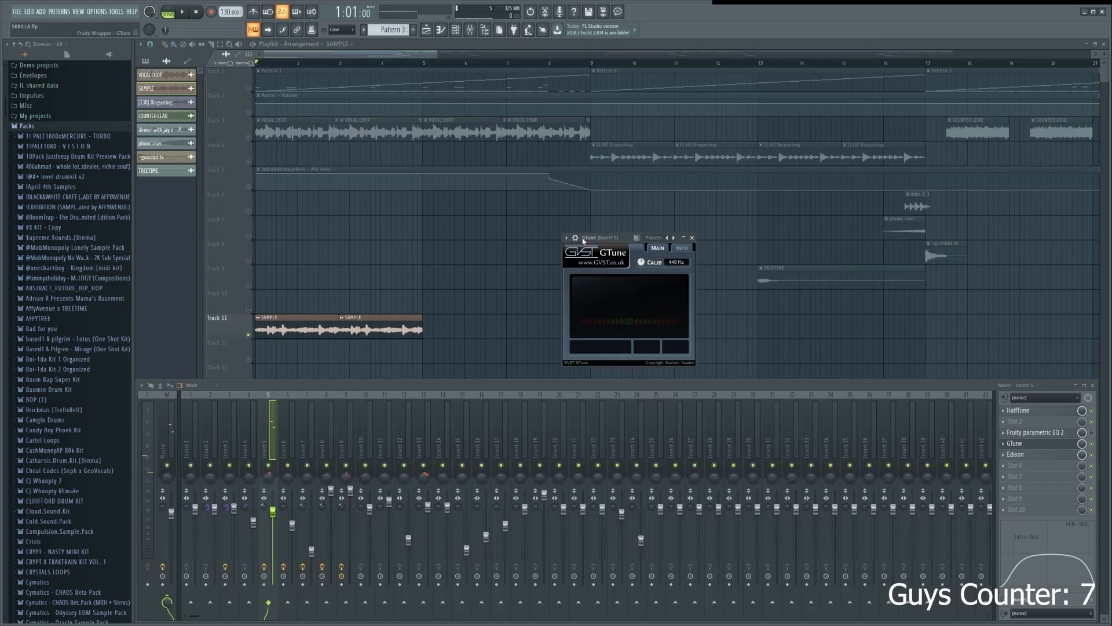
{"action": "left_click_drag", "start_coordinate": [583, 240], "coordinate": [595, 241]}
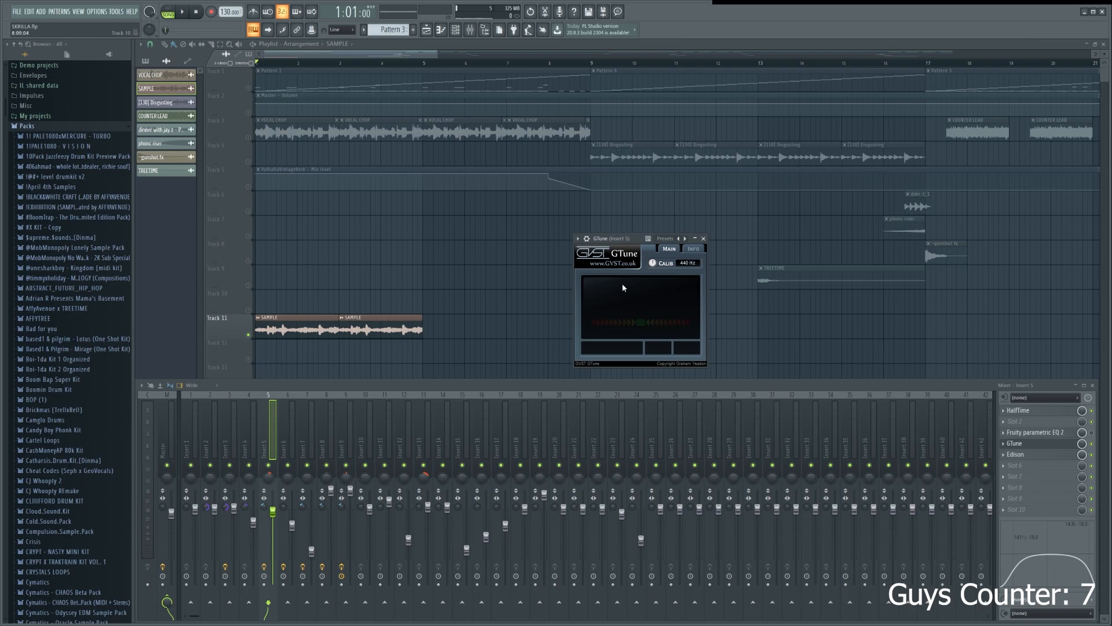
{"action": "left_click", "coordinate": [704, 240]}
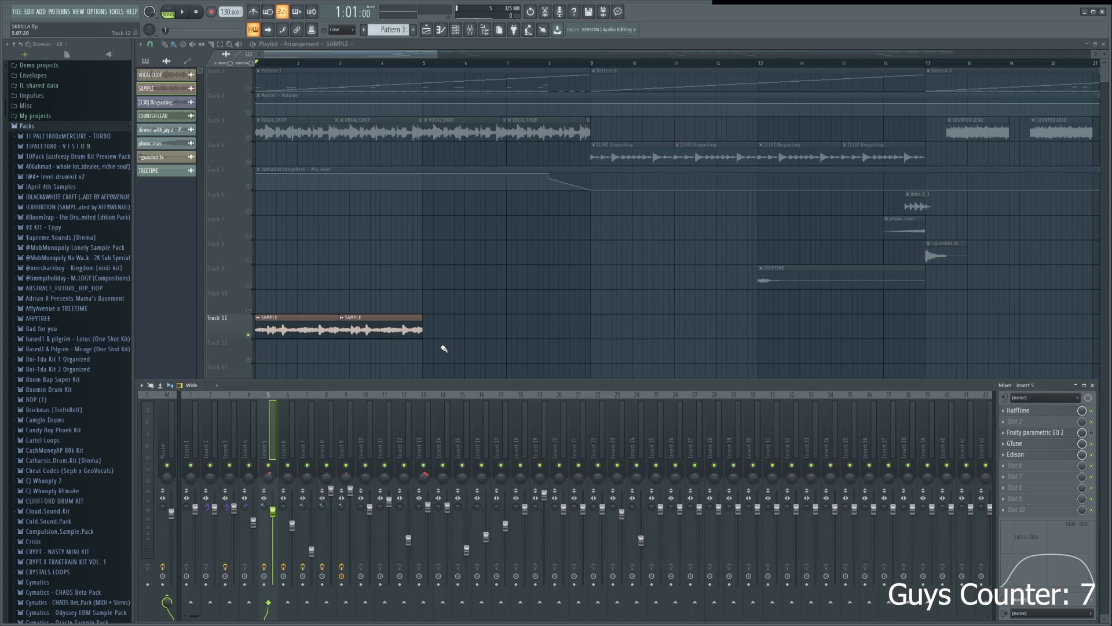
Open the MELODY HIGH channel from the channel rack and mute Track 4 in the playlist
{"action": "left_click", "coordinate": [456, 30]}
{"action": "left_click", "coordinate": [523, 421]}
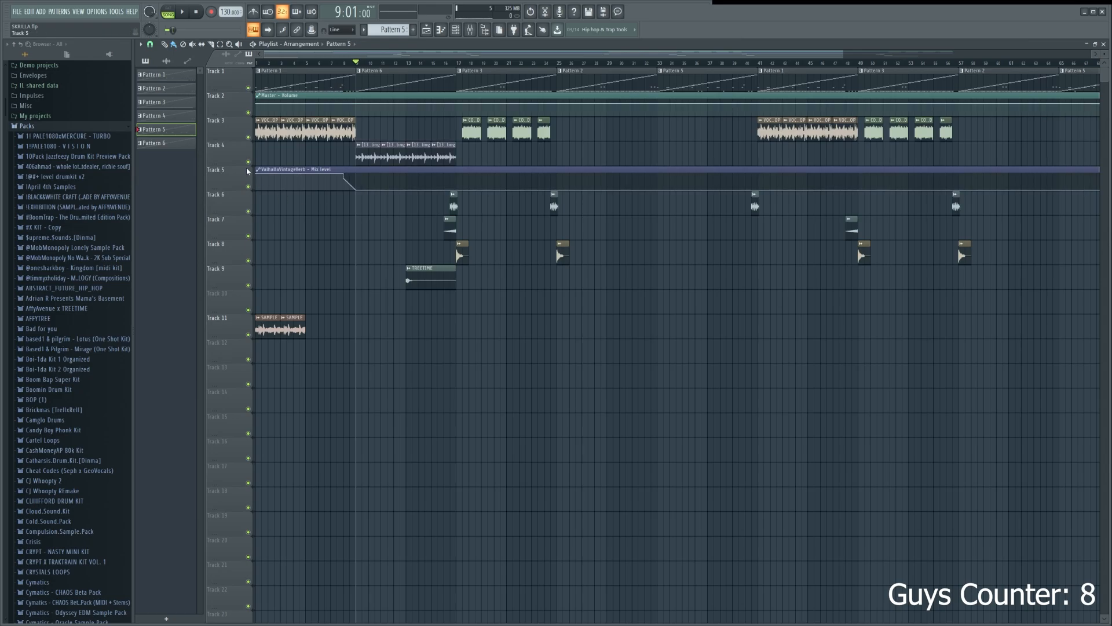
{"action": "left_click", "coordinate": [249, 162]}
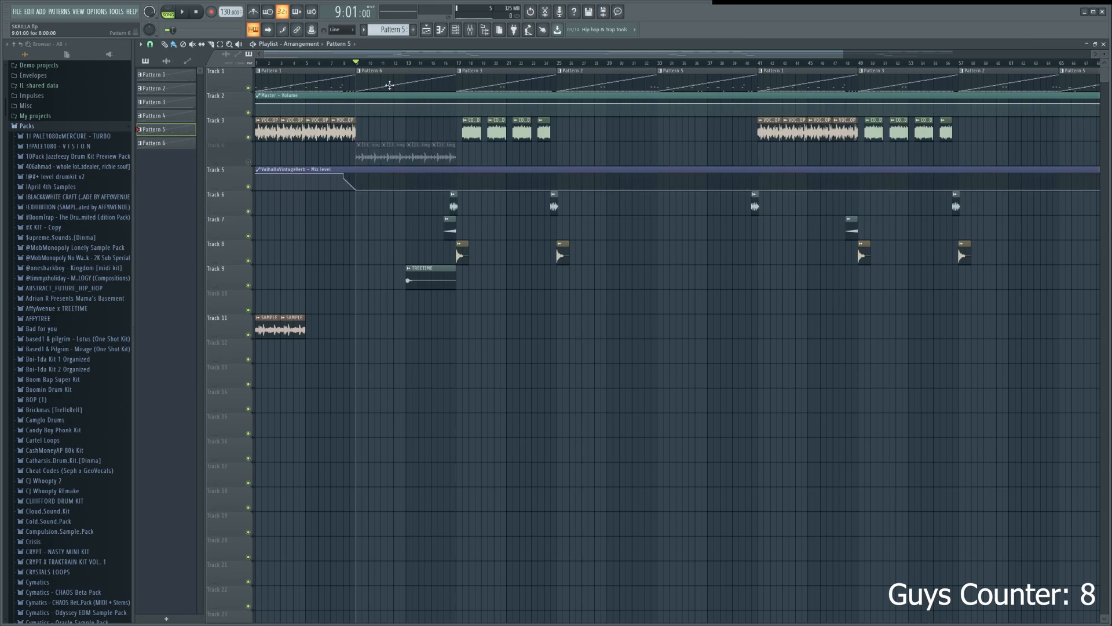
Delete the SAMPLE clips from Track 11 of the playlist
{"action": "left_click", "coordinate": [456, 29]}
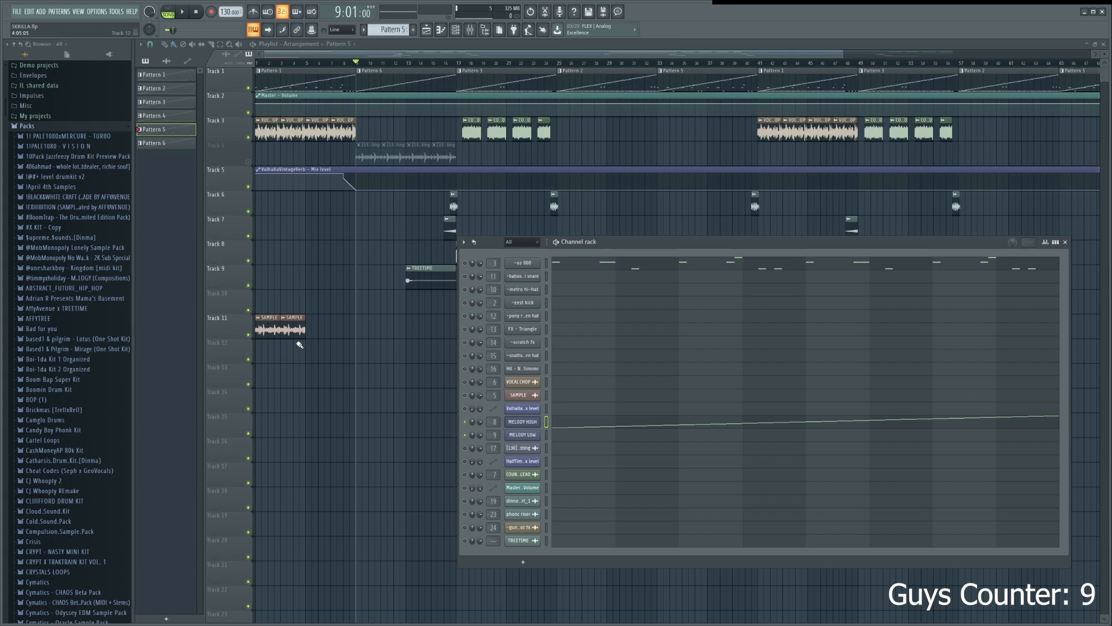
{"action": "right_click", "coordinate": [304, 330]}
{"action": "key", "text": "F6"}
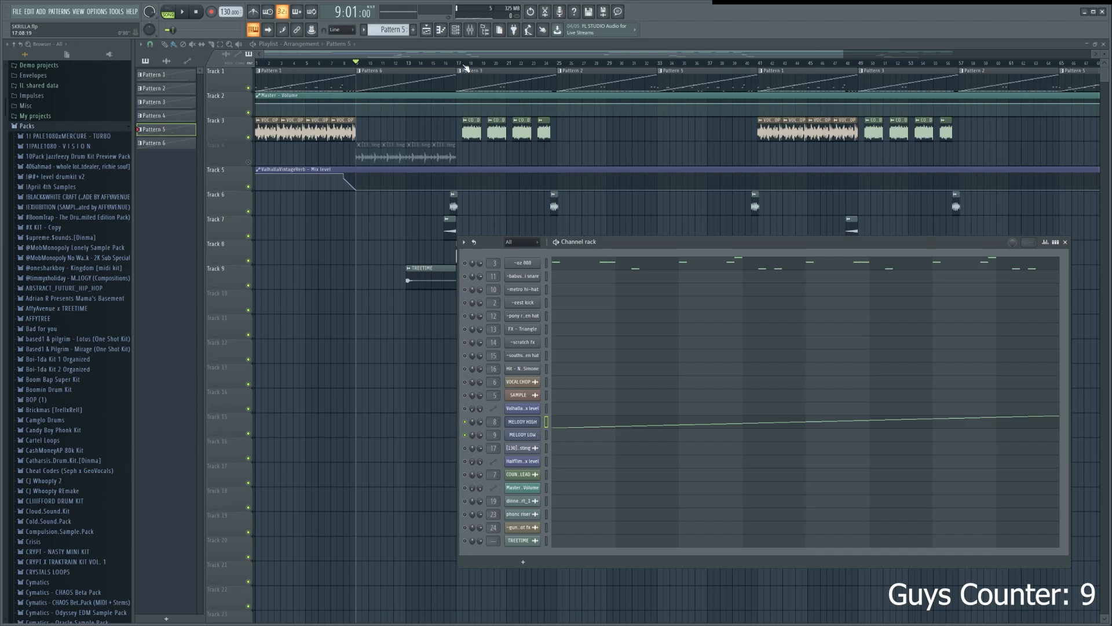
Play the arrangement from bar 17 while viewing the mixer levels
{"action": "left_click", "coordinate": [466, 68]}
{"action": "left_click", "coordinate": [470, 30]}
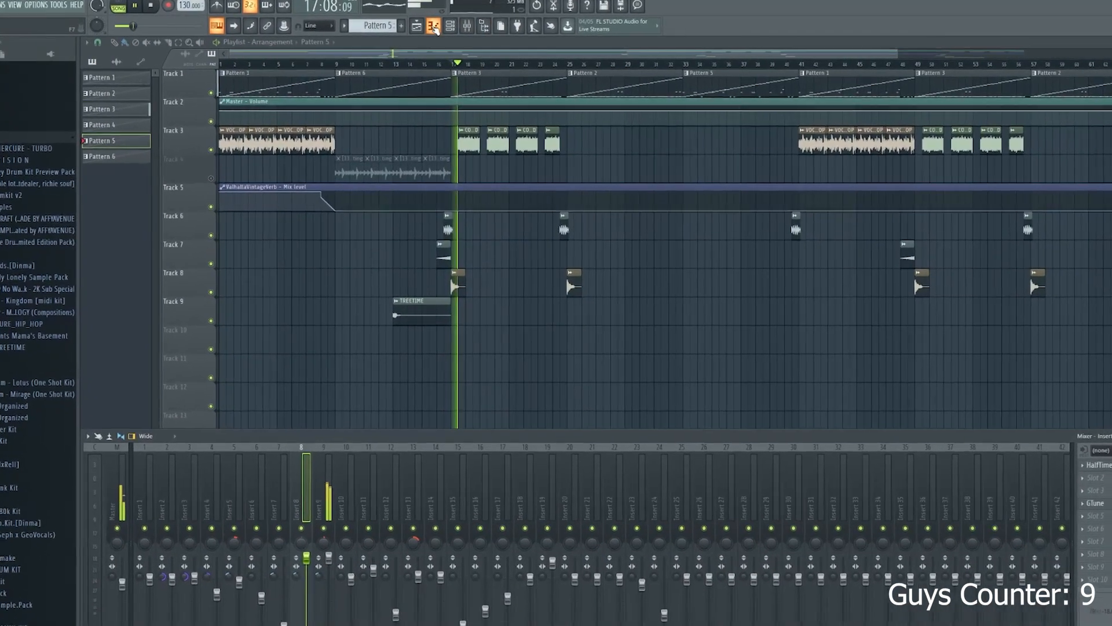
{"action": "key", "text": "F6"}
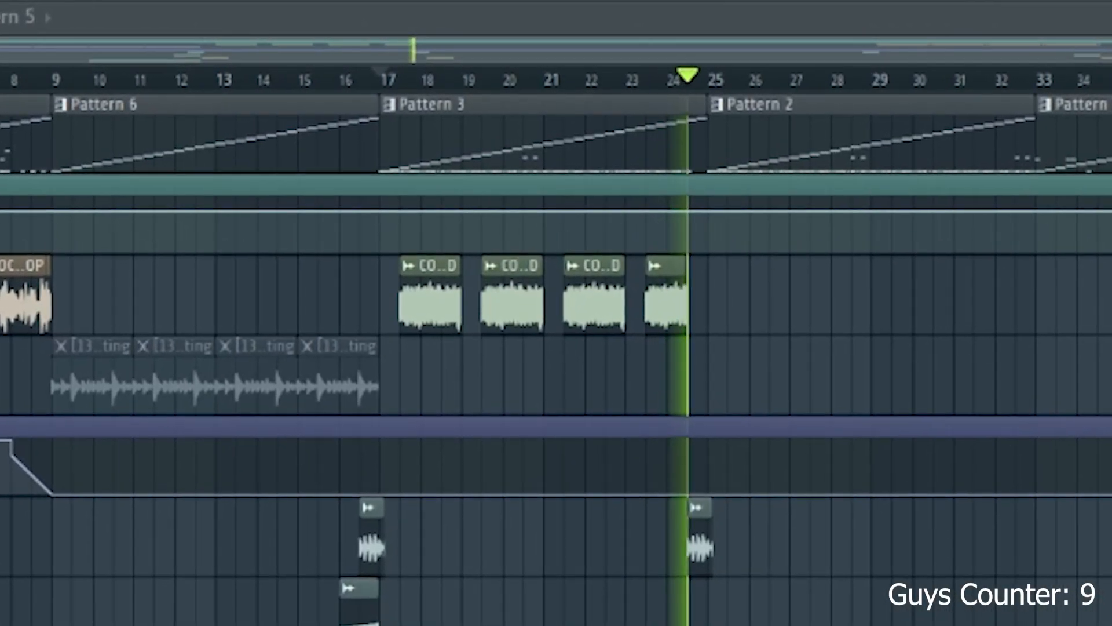
{"action": "key", "text": "space"}
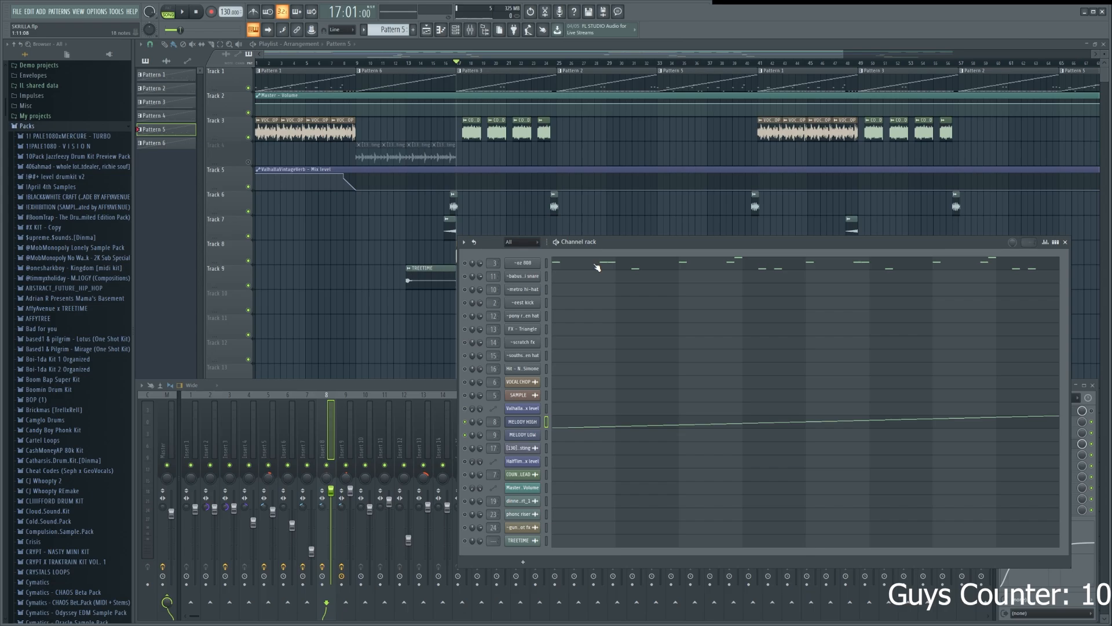
Review Pattern 1 in the channel rack and play back its 808 and snare parts in the piano roll
{"action": "scroll", "coordinate": [445, 108], "scroll_direction": "down", "scroll_amount": 2}
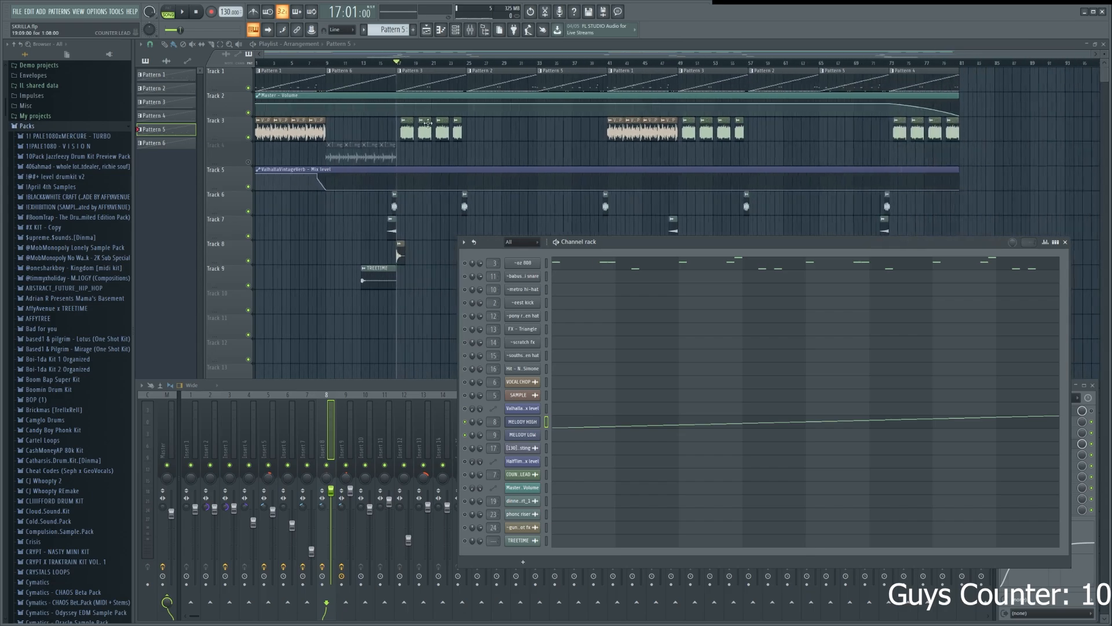
{"action": "scroll", "coordinate": [355, 58], "scroll_direction": "up", "scroll_amount": 1}
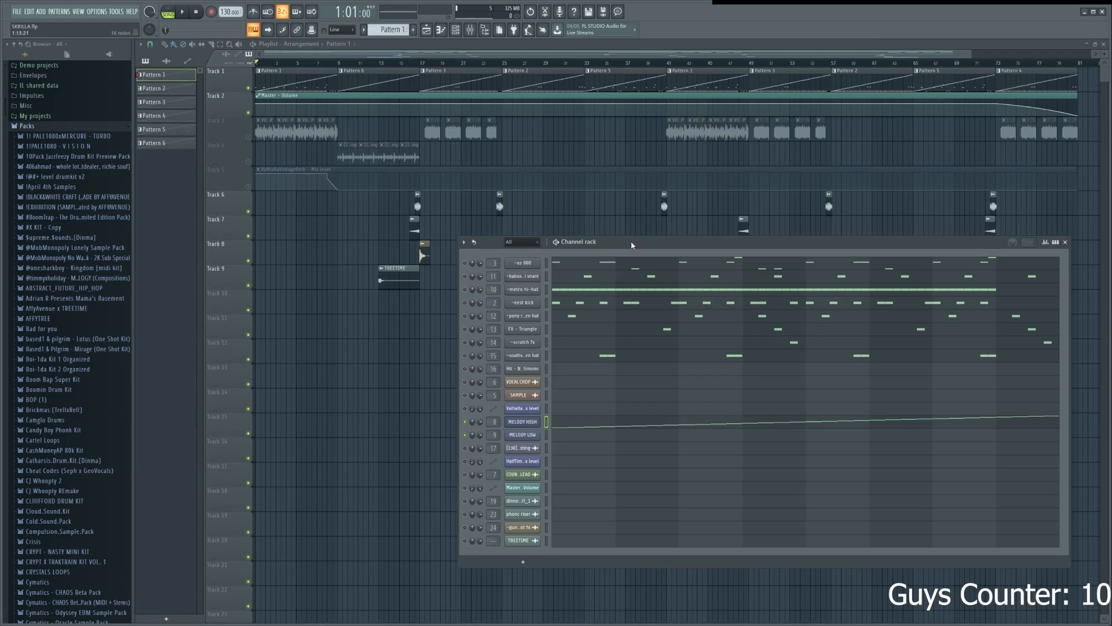
{"action": "left_click_drag", "start_coordinate": [497, 244], "coordinate": [318, 256]}
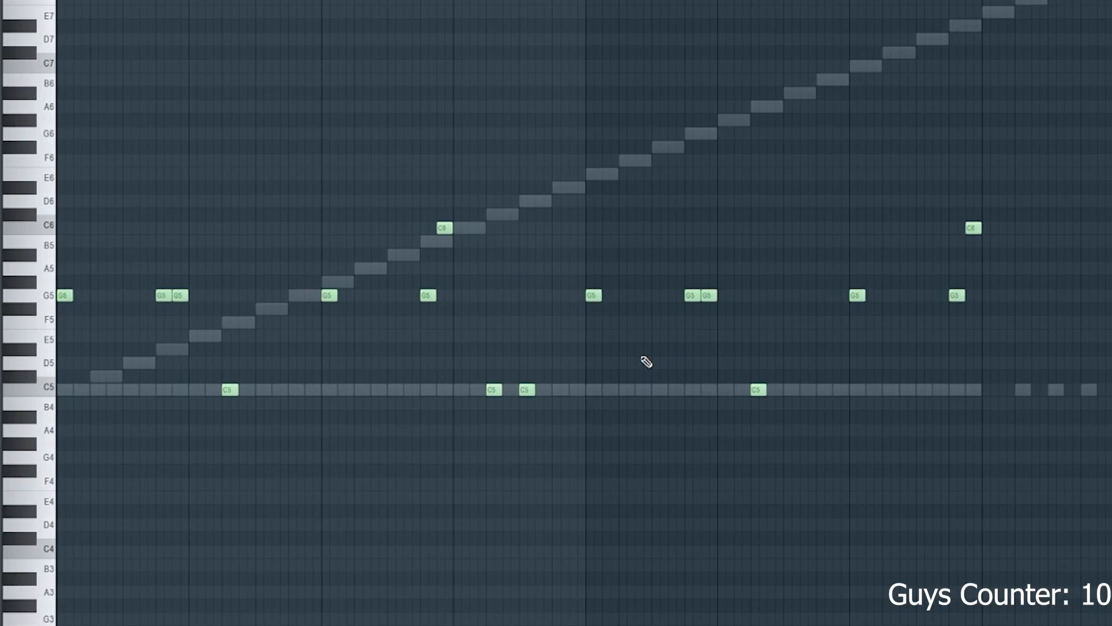
{"action": "key", "text": "space"}
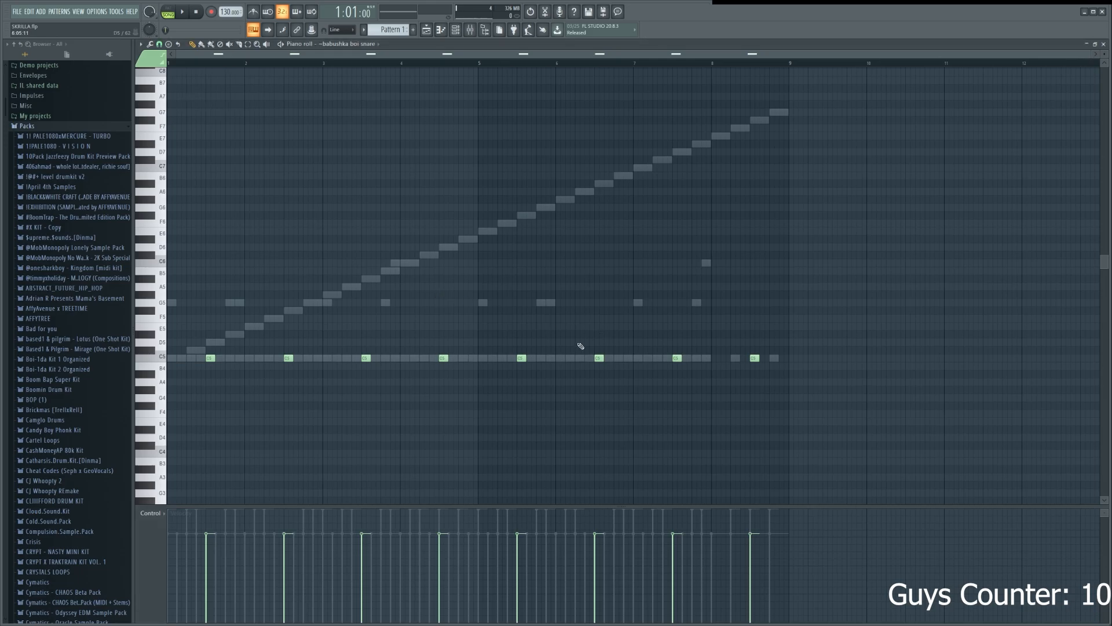
{"action": "key", "text": "space"}
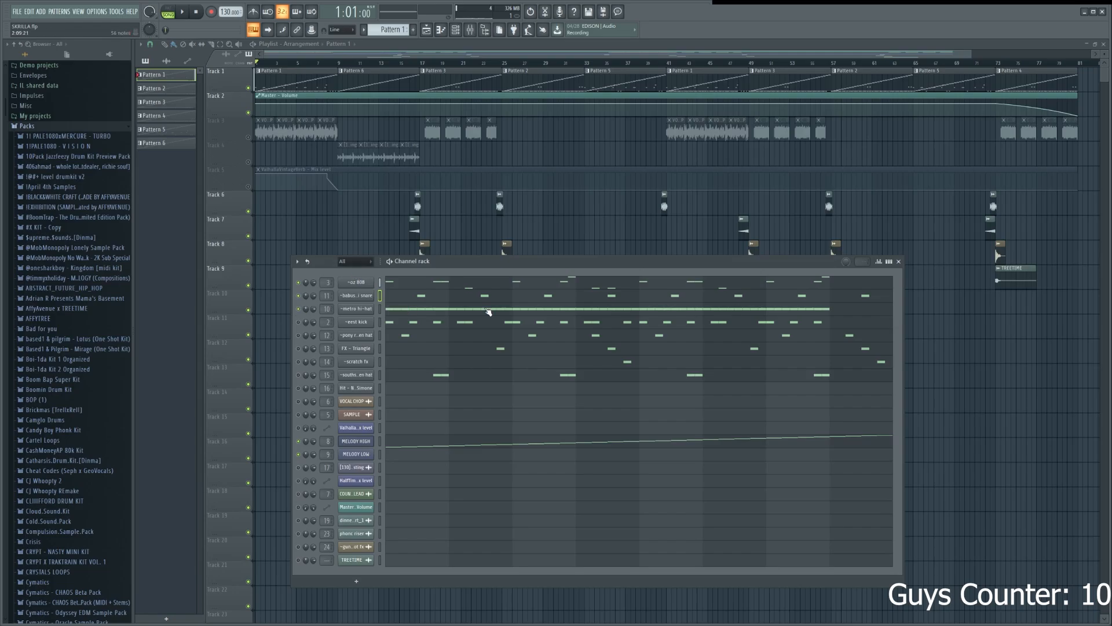
Inspect Pattern 1's metro hi-hat notes in the piano roll and play back its drum parts
{"action": "left_click", "coordinate": [488, 312]}
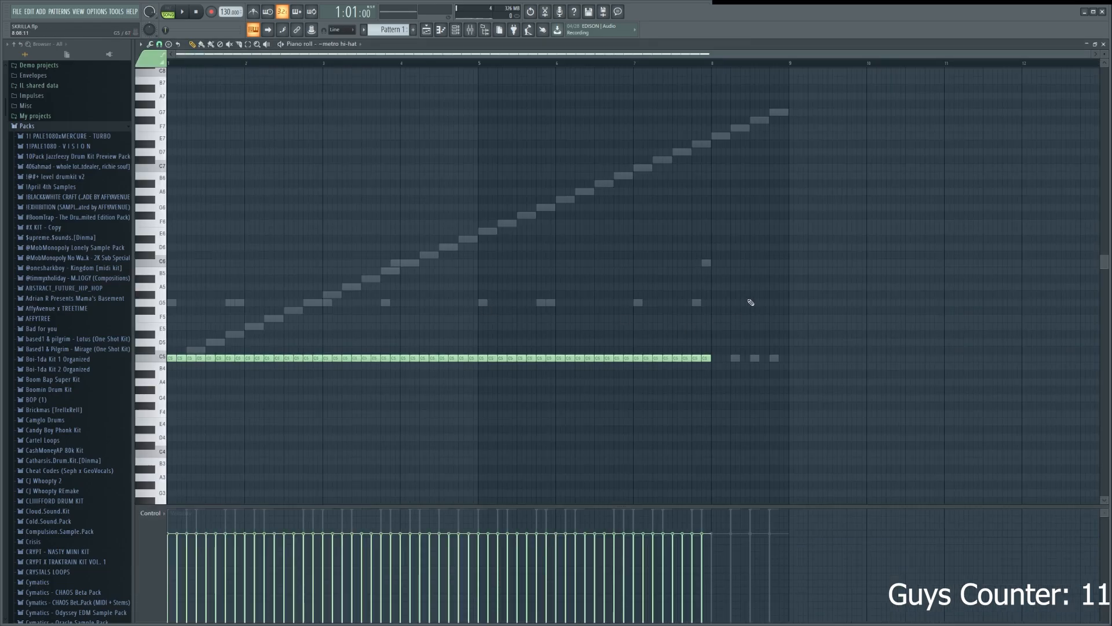
{"action": "key", "text": "space"}
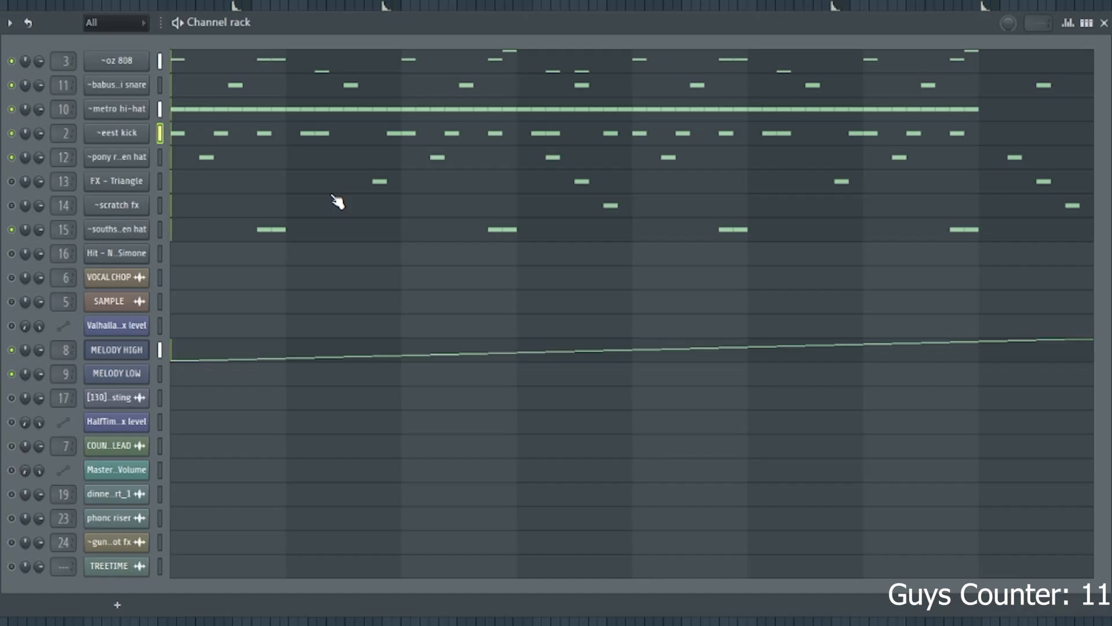
{"action": "key", "text": "space"}
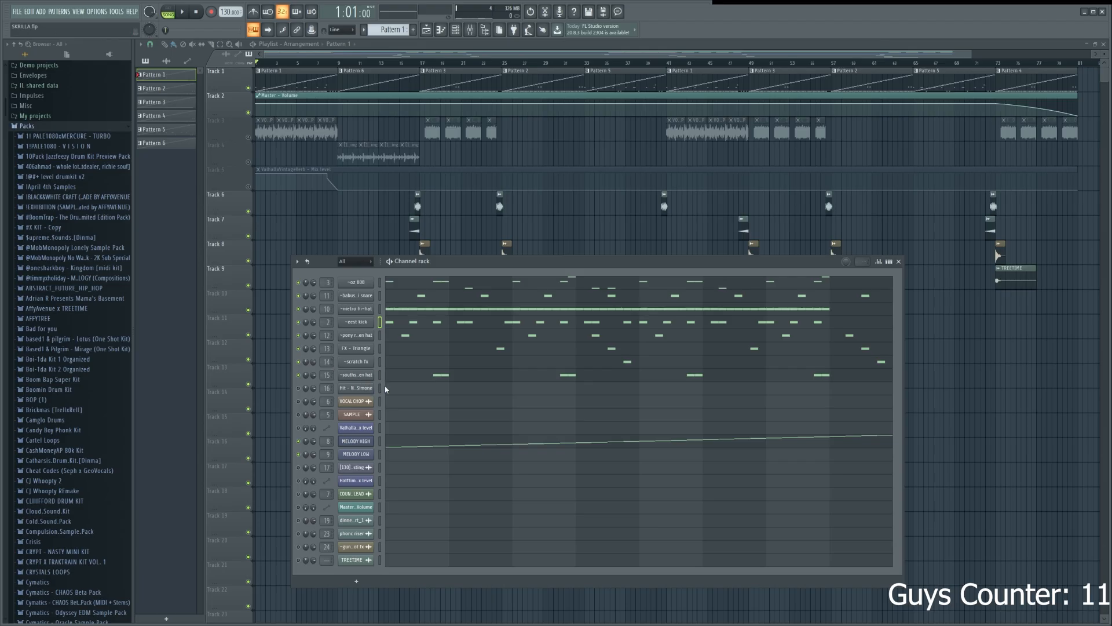
{"action": "key", "text": "space"}
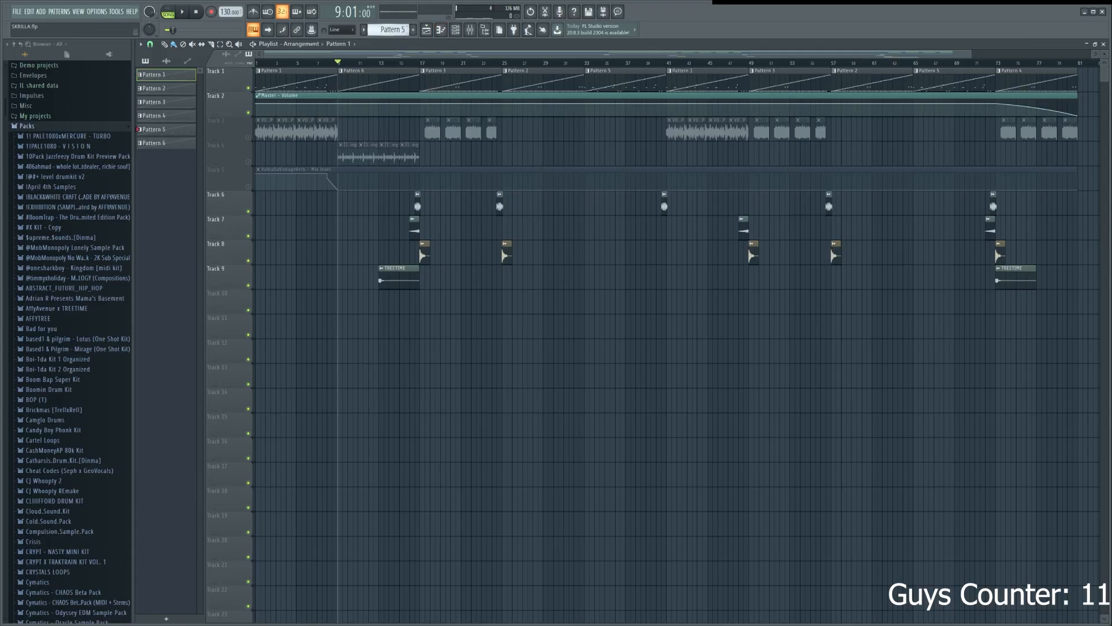
Review Patterns 6 and 3 in the channel rack and play the arrangement from bar 17
{"action": "left_click", "coordinate": [456, 32]}
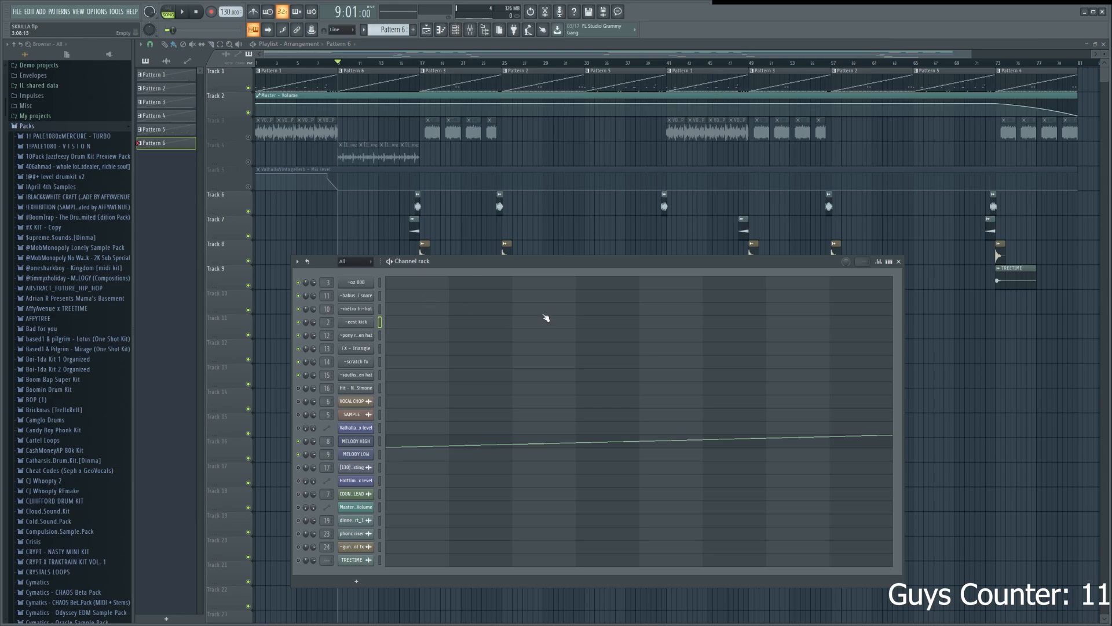
{"action": "left_click", "coordinate": [425, 69]}
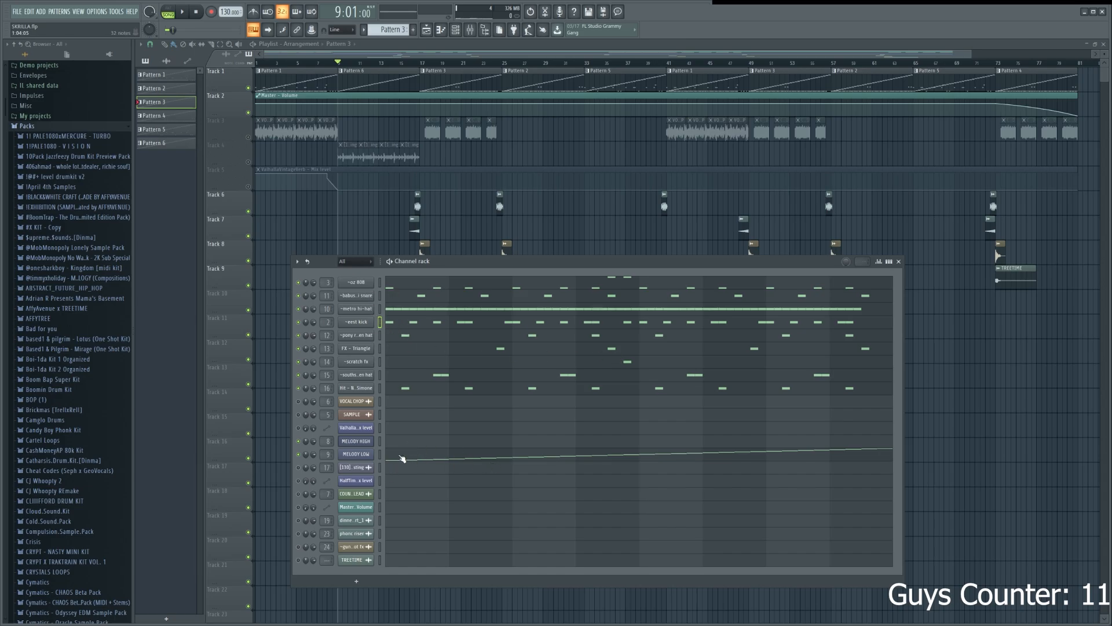
{"action": "left_click", "coordinate": [451, 284]}
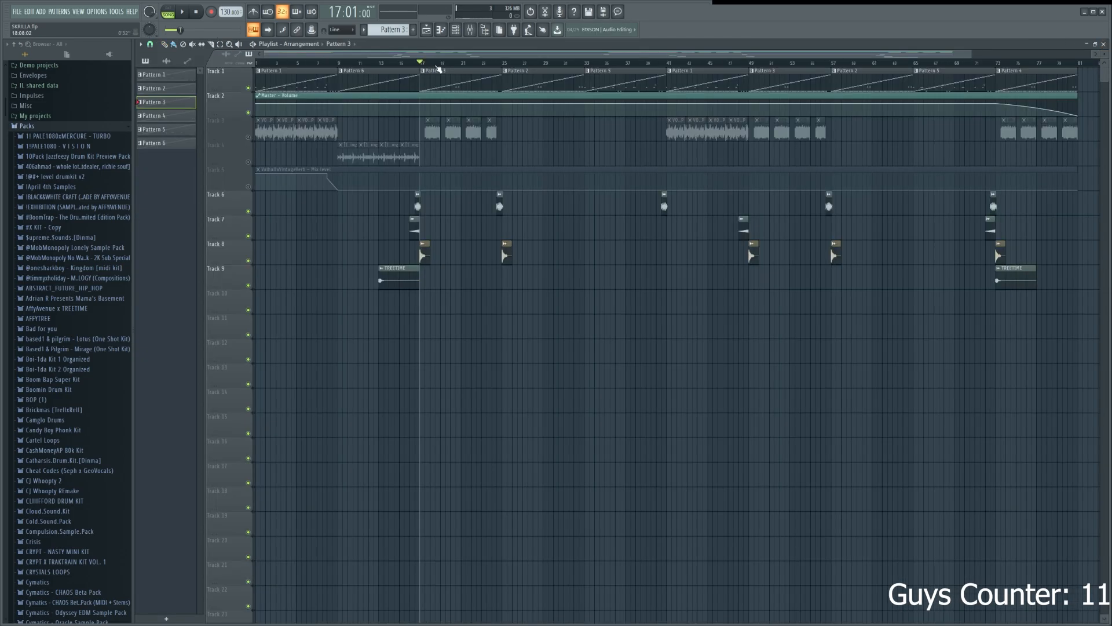
{"action": "left_click", "coordinate": [458, 30]}
{"action": "key", "text": "space"}
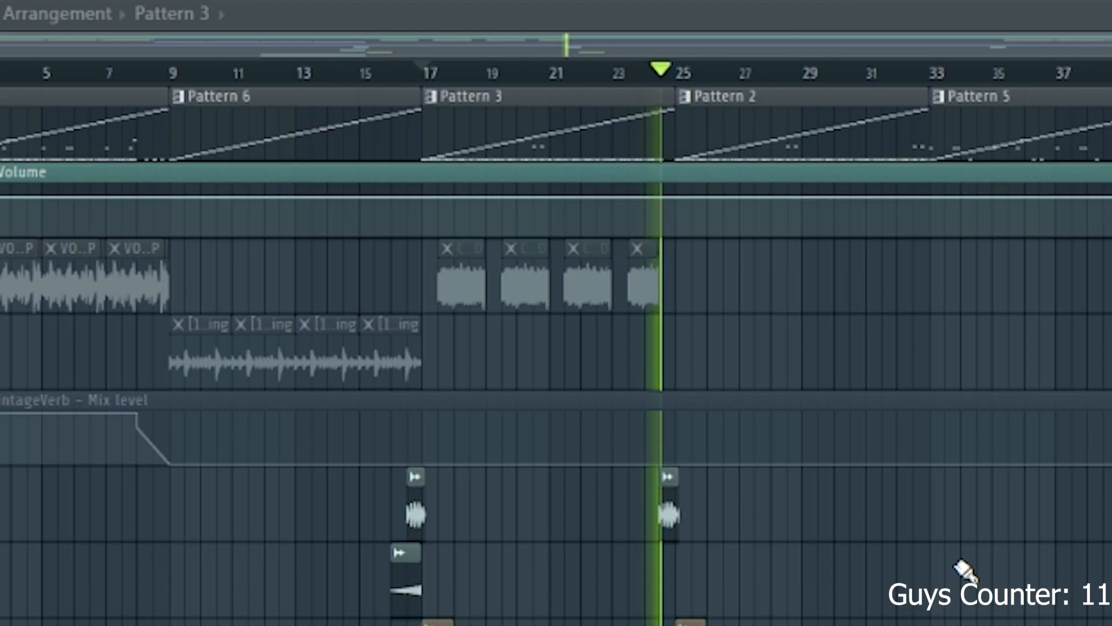
{"action": "key", "text": "space"}
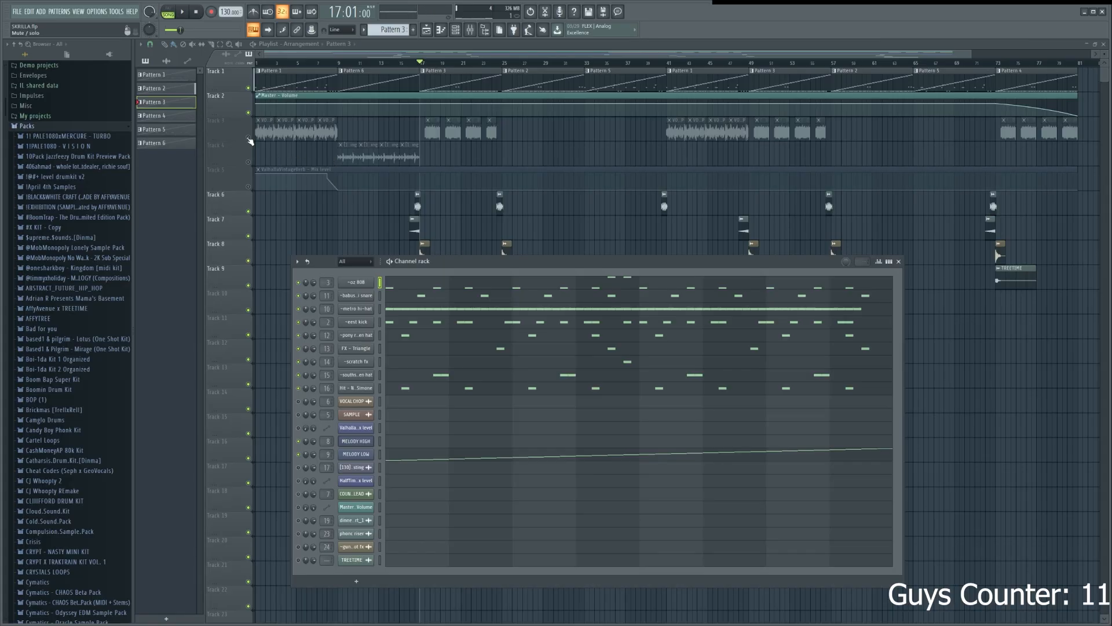
Unmute Track 3 in the playlist and open the COUNTER LEAD channel from the channel rack
{"action": "key", "text": "F6"}
{"action": "scroll", "coordinate": [420, 158], "scroll_direction": "up", "scroll_amount": 3}
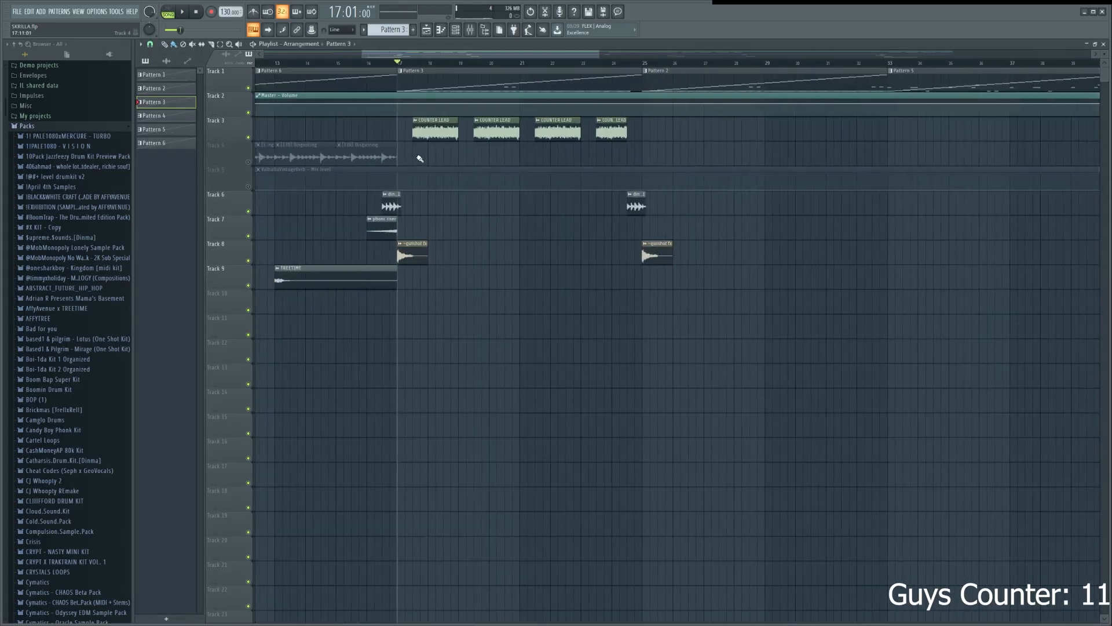
{"action": "scroll", "coordinate": [447, 162], "scroll_direction": "up", "scroll_amount": 3}
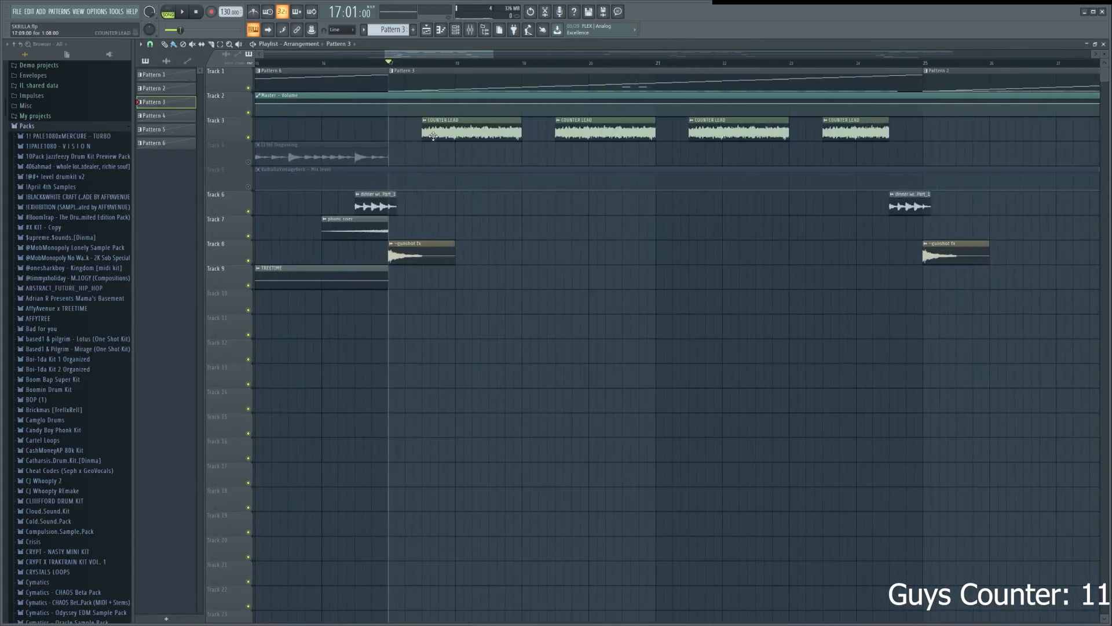
{"action": "left_click", "coordinate": [457, 30]}
{"action": "left_click", "coordinate": [353, 495]}
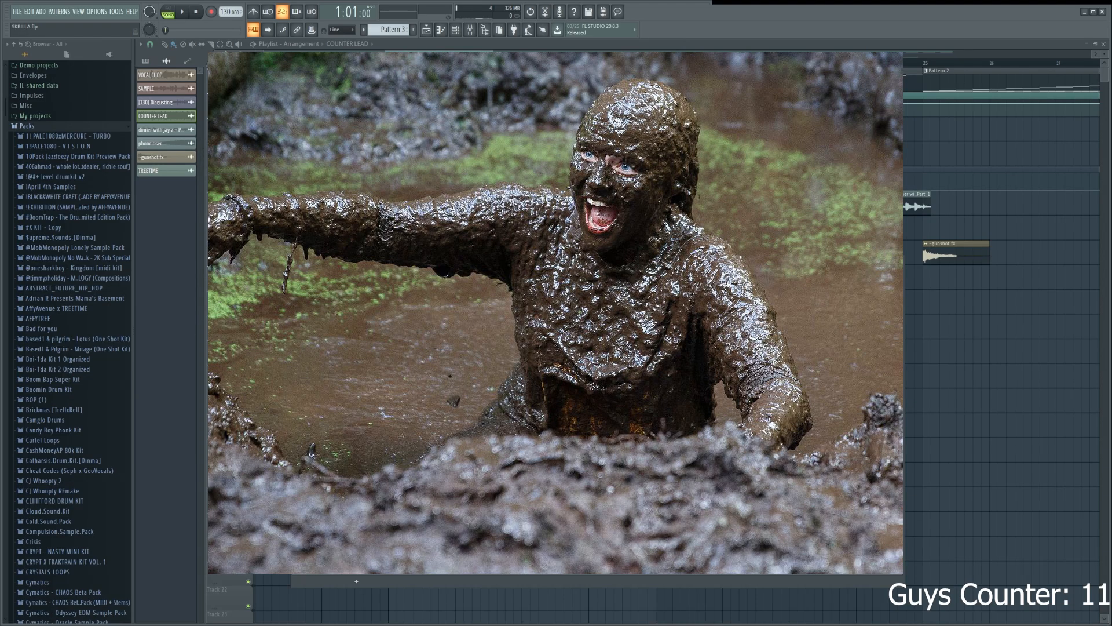
Play the arrangement from bar 17 with Track 3 active, and review Patterns 5 and 4 in the channel rack
{"action": "key", "text": "F9"}
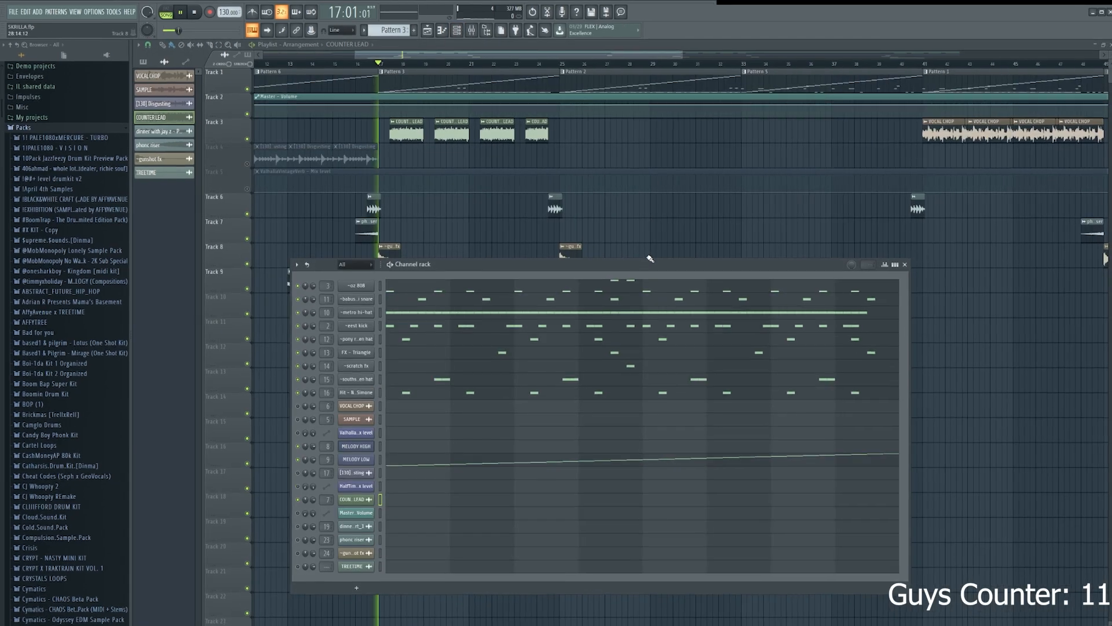
{"action": "key", "text": "space"}
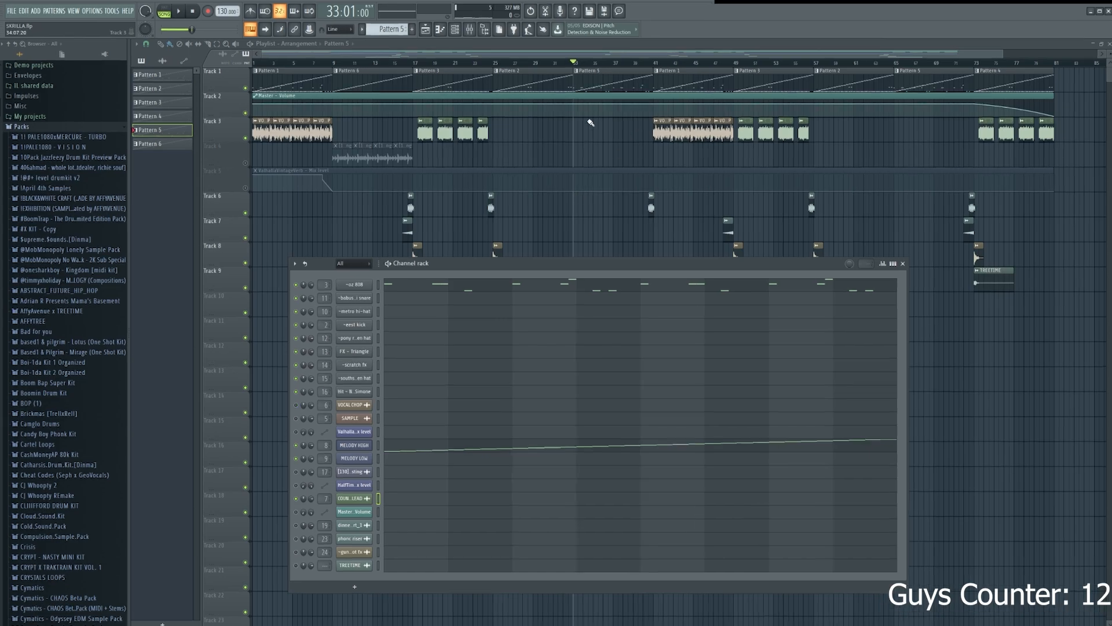
{"action": "key", "text": "space"}
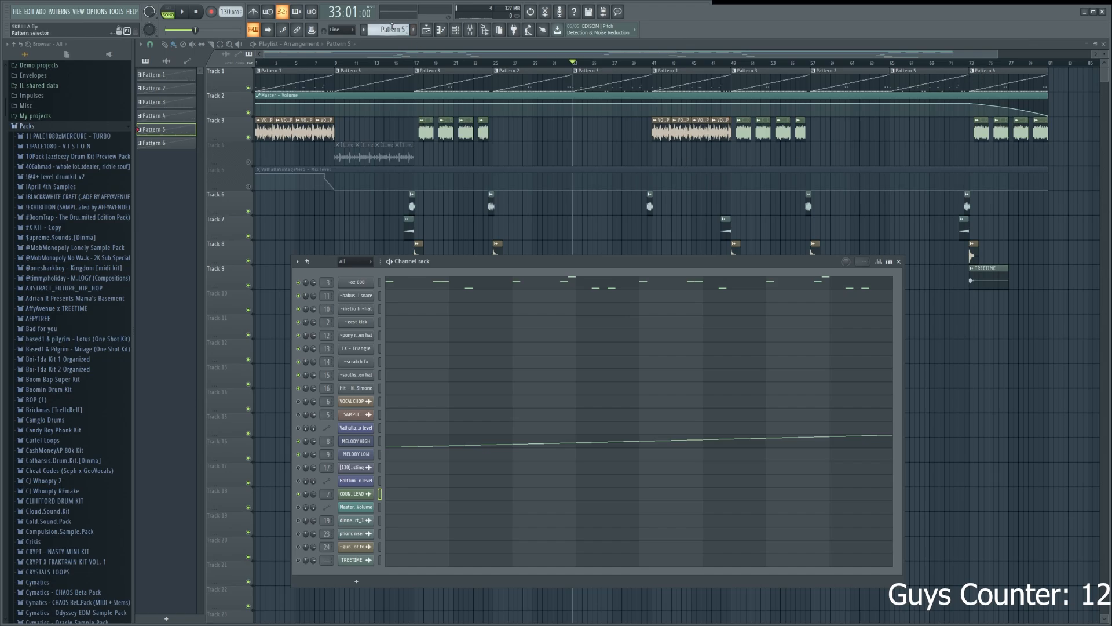
{"action": "scroll", "coordinate": [392, 29], "scroll_direction": "down", "scroll_amount": 1}
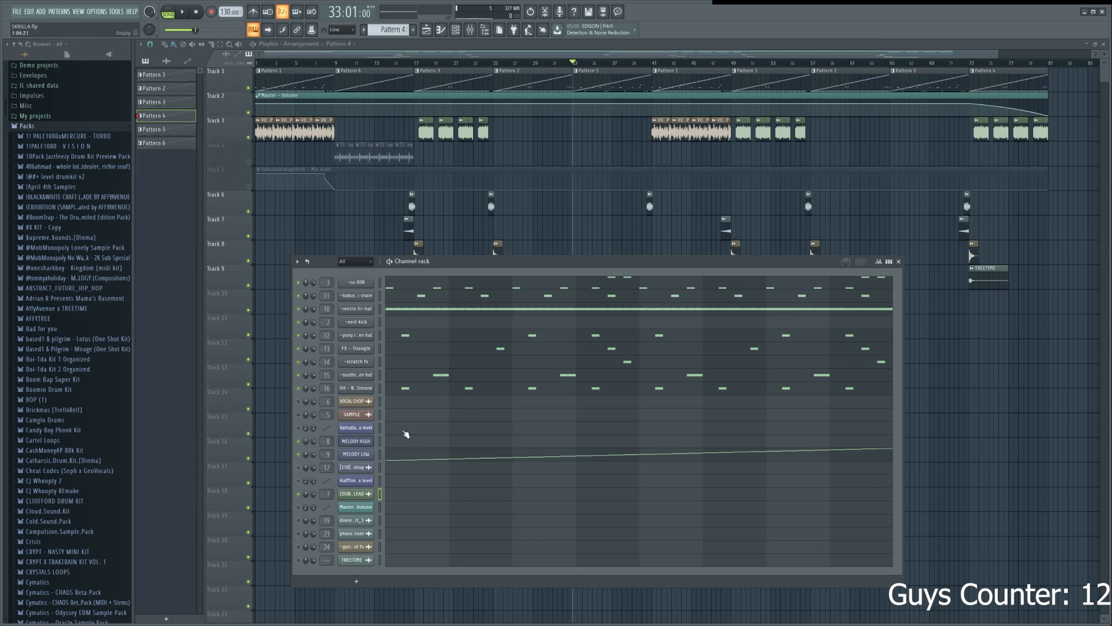
Unmute Track 4 in the playlist and preview the VOCAL CHOP sample in its channel settings
{"action": "key", "text": "F6"}
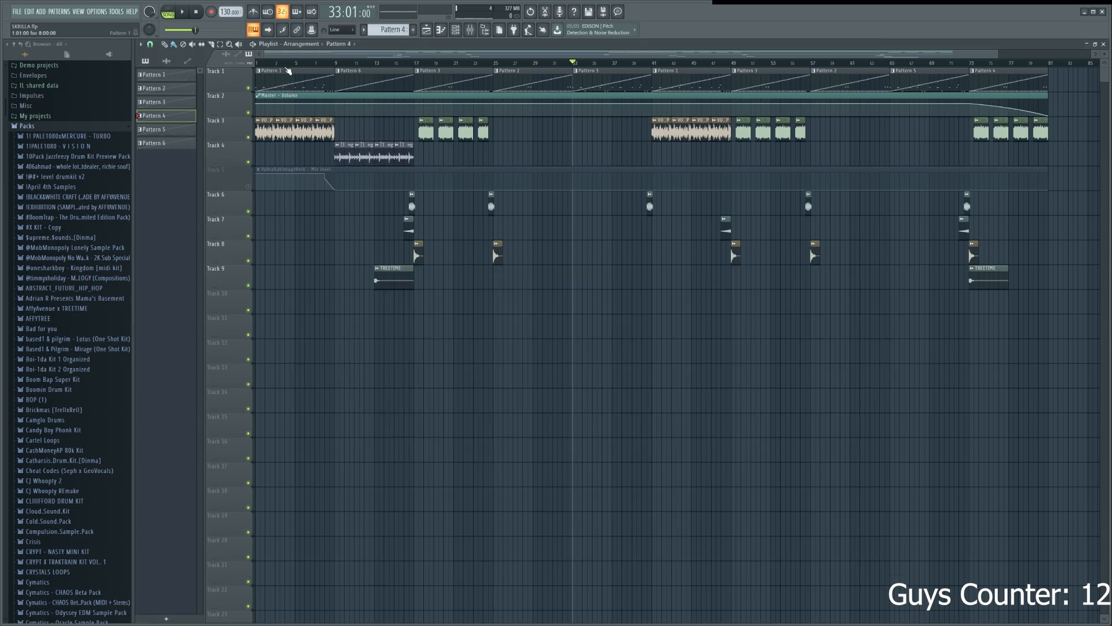
{"action": "key", "text": "space"}
{"action": "scroll", "coordinate": [238, 169], "scroll_direction": "up", "scroll_amount": 5}
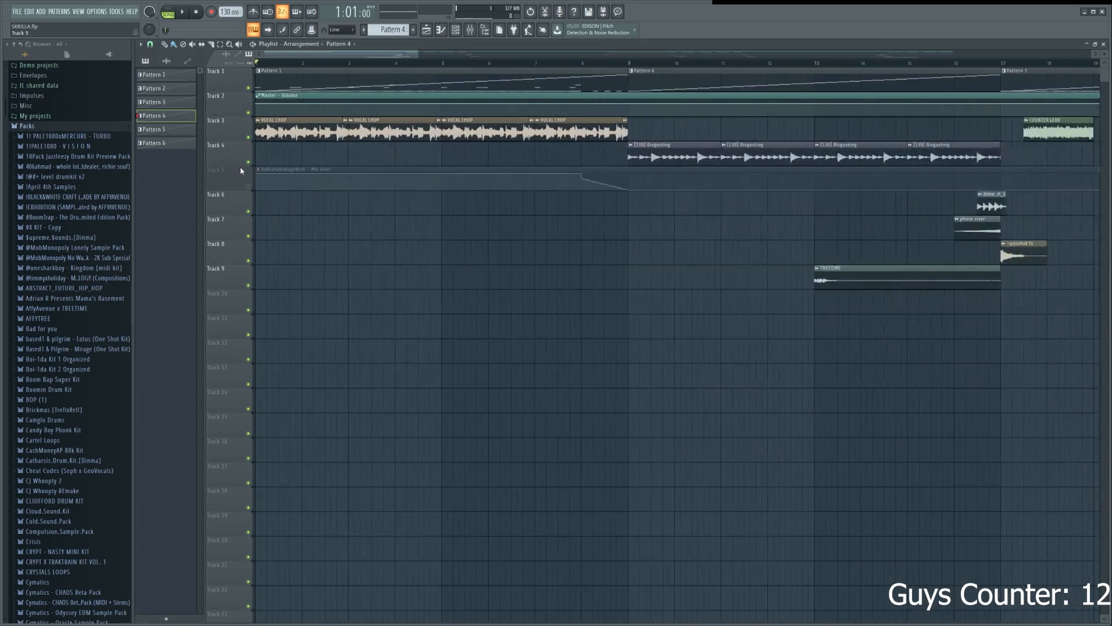
{"action": "scroll", "coordinate": [255, 169], "scroll_direction": "down", "scroll_amount": 5}
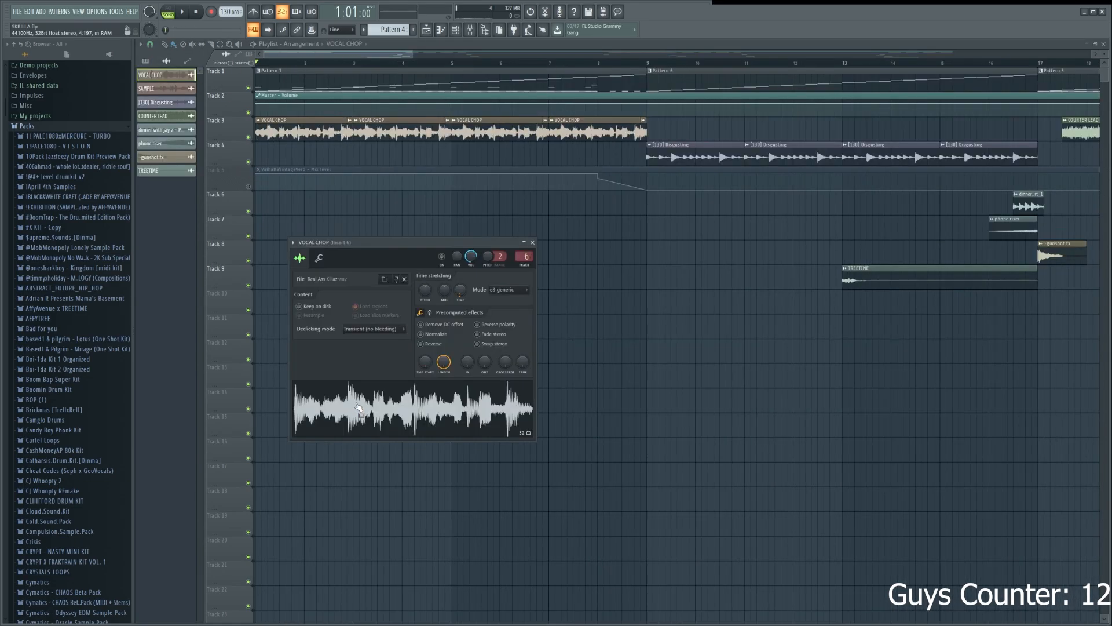
{"action": "left_click", "coordinate": [359, 407]}
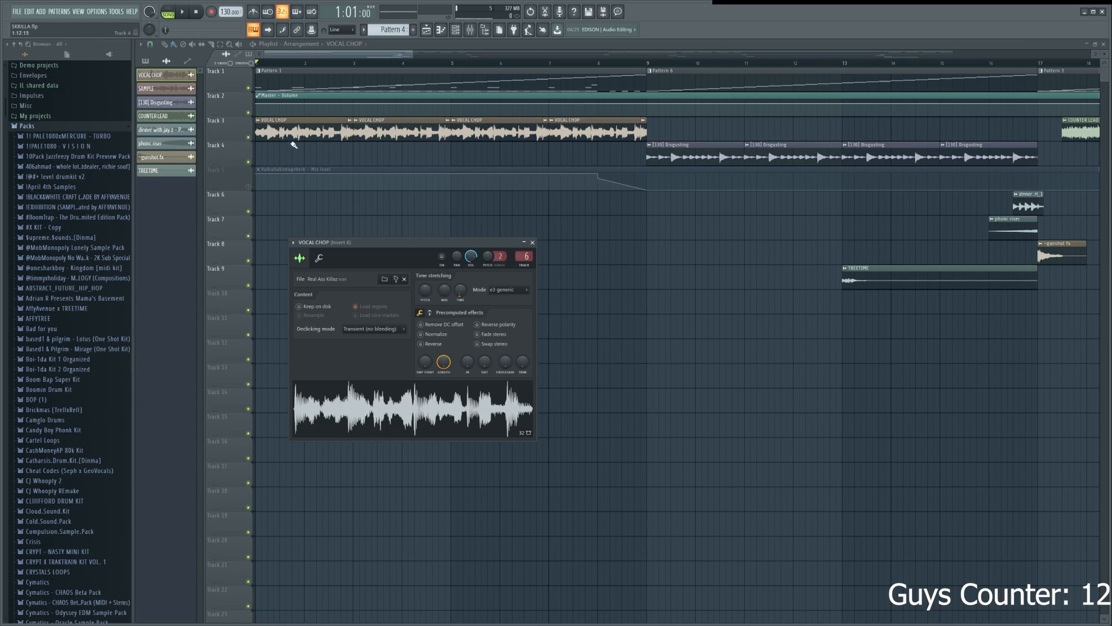
Mute the playlist tracks from Track 6 onward while keeping Tracks 1 to 4 active
{"action": "left_click", "coordinate": [248, 137], "text": "ctrl"}
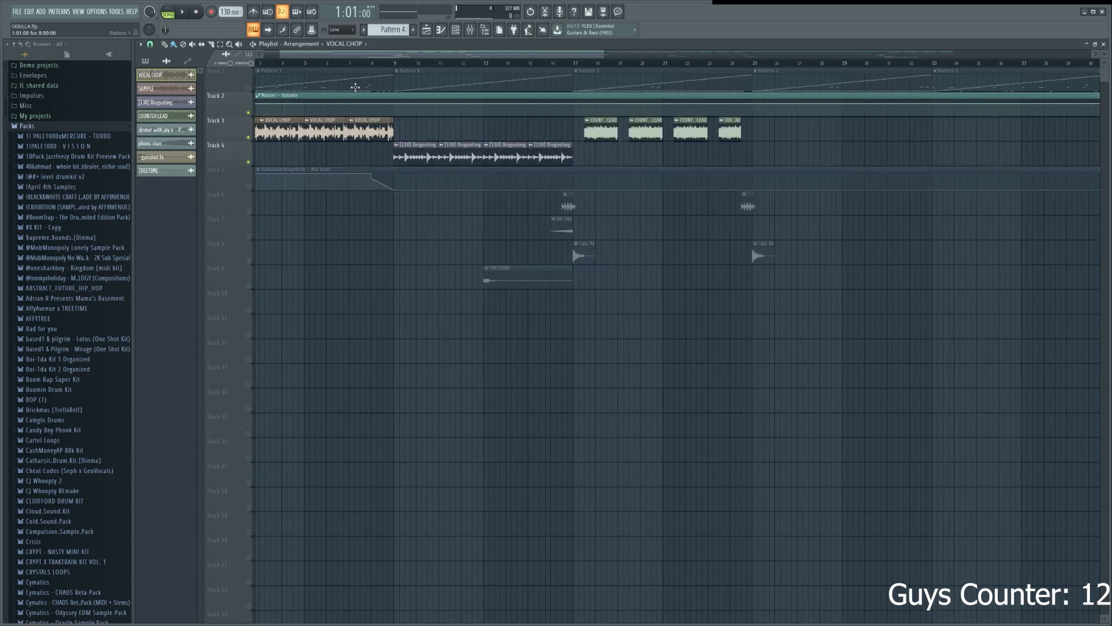
{"action": "left_click", "coordinate": [253, 88]}
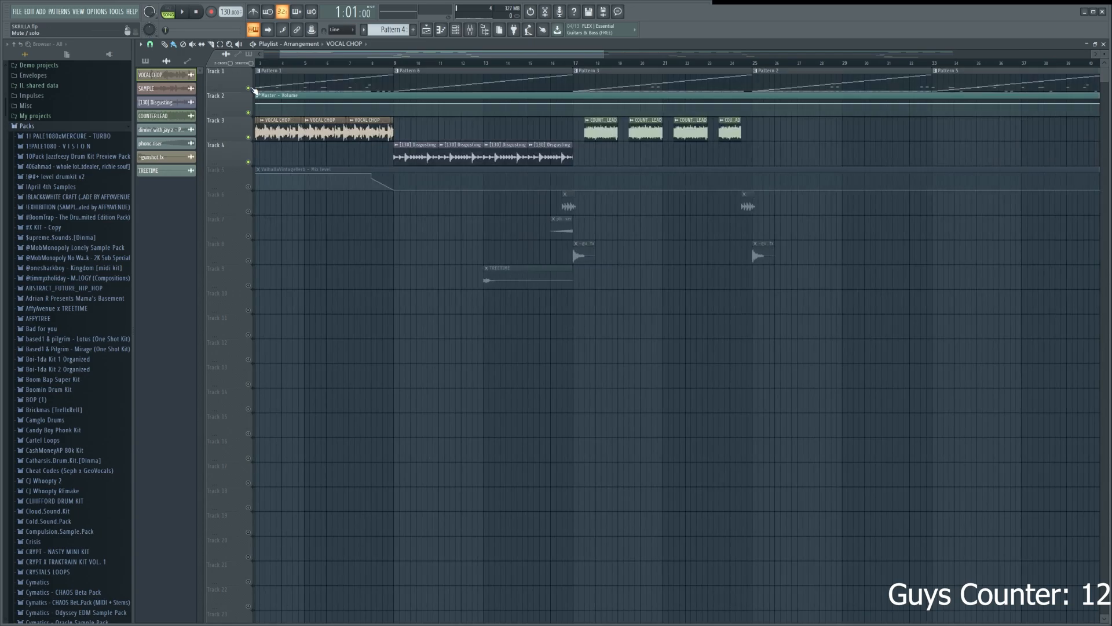
{"action": "scroll", "coordinate": [329, 95], "scroll_direction": "up", "scroll_amount": 1}
{"action": "scroll", "coordinate": [403, 76], "scroll_direction": "down", "scroll_amount": 1}
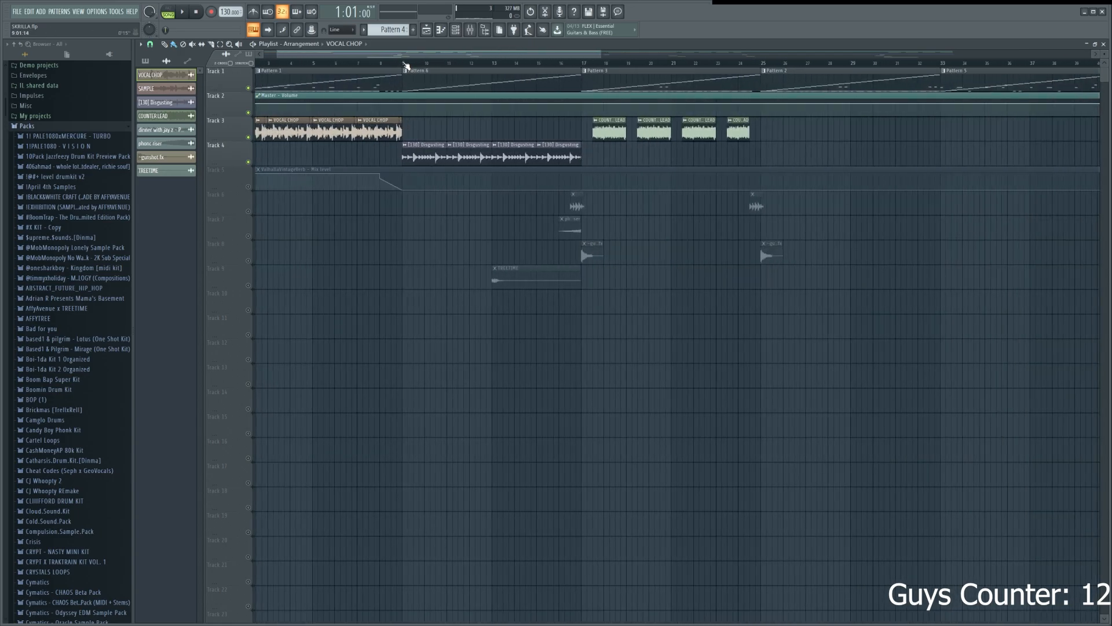
Play the arrangement from bar 9 with the mixer and channel rack open to hear the Track 4 clips
{"action": "left_click", "coordinate": [405, 66]}
{"action": "scroll", "coordinate": [464, 186], "scroll_direction": "up", "scroll_amount": 1}
{"action": "scroll", "coordinate": [489, 208], "scroll_direction": "down", "scroll_amount": 1}
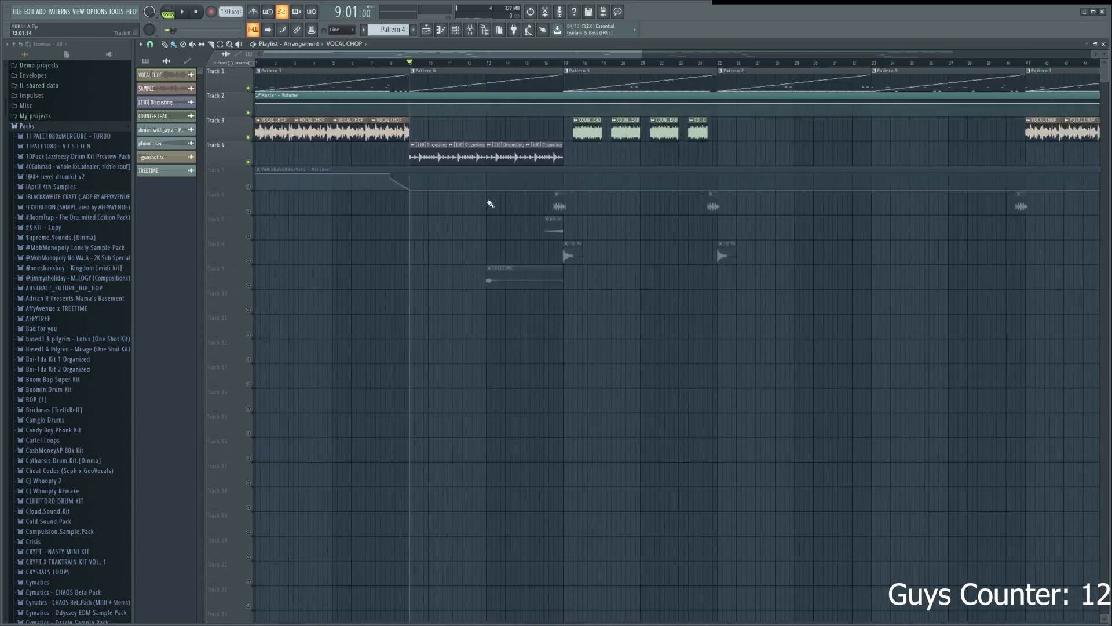
{"action": "left_click", "coordinate": [472, 34]}
{"action": "key", "text": "F6"}
{"action": "key", "text": "space"}
{"action": "scroll", "coordinate": [487, 230], "scroll_direction": "down", "scroll_amount": 2}
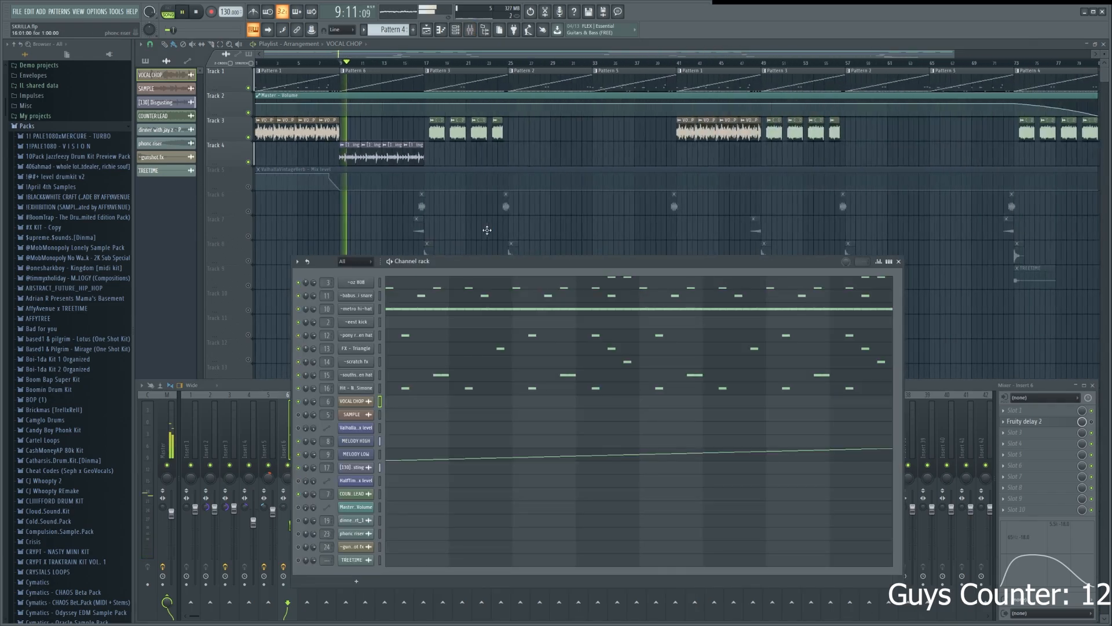
{"action": "scroll", "coordinate": [458, 225], "scroll_direction": "down", "scroll_amount": 2}
{"action": "scroll", "coordinate": [431, 220], "scroll_direction": "down", "scroll_amount": 1}
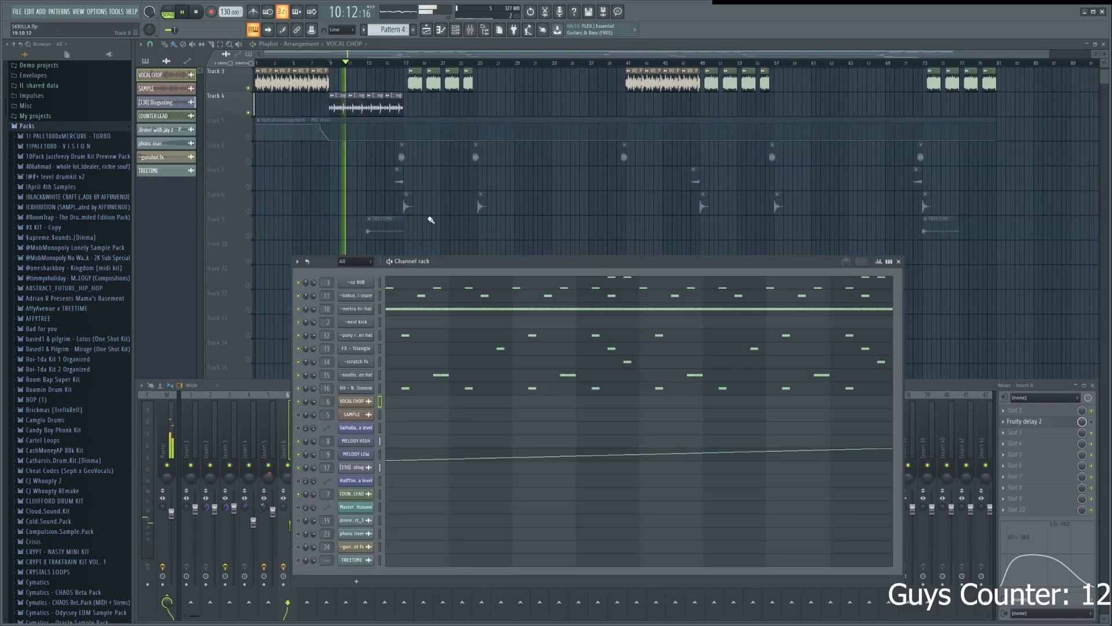
{"action": "scroll", "coordinate": [417, 217], "scroll_direction": "up", "scroll_amount": 1}
{"action": "scroll", "coordinate": [382, 210], "scroll_direction": "up", "scroll_amount": 1}
{"action": "scroll", "coordinate": [382, 209], "scroll_direction": "down", "scroll_amount": 2}
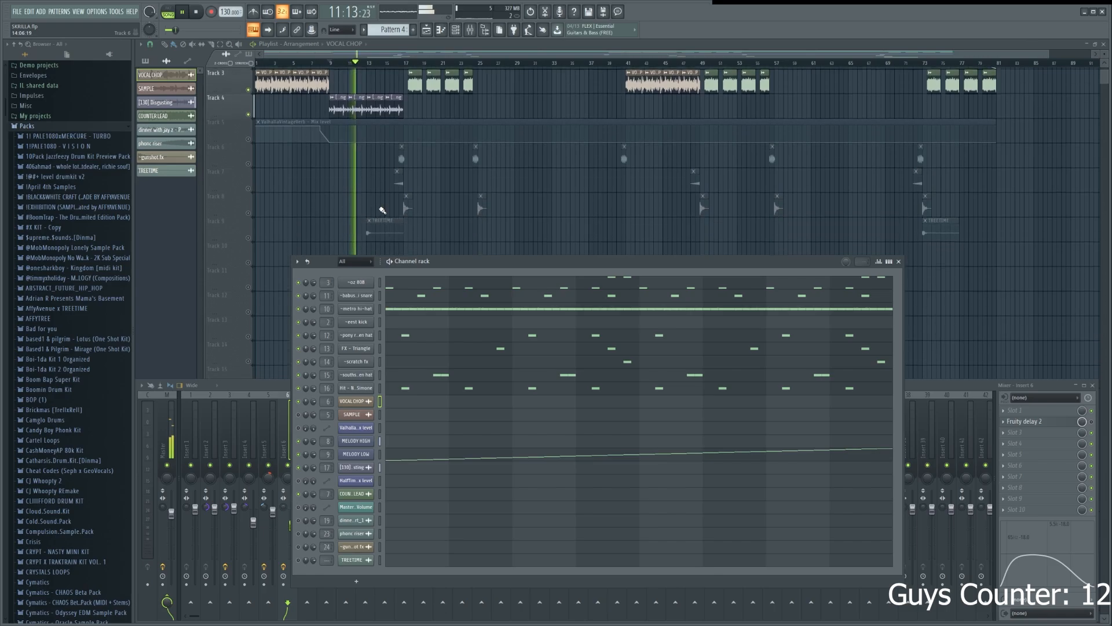
{"action": "key", "text": "space"}
Unmute Track 6 and examine where its transition clips sit across the arrangement
{"action": "left_click", "coordinate": [248, 164]}
{"action": "scroll", "coordinate": [400, 165], "scroll_direction": "up", "scroll_amount": 6}
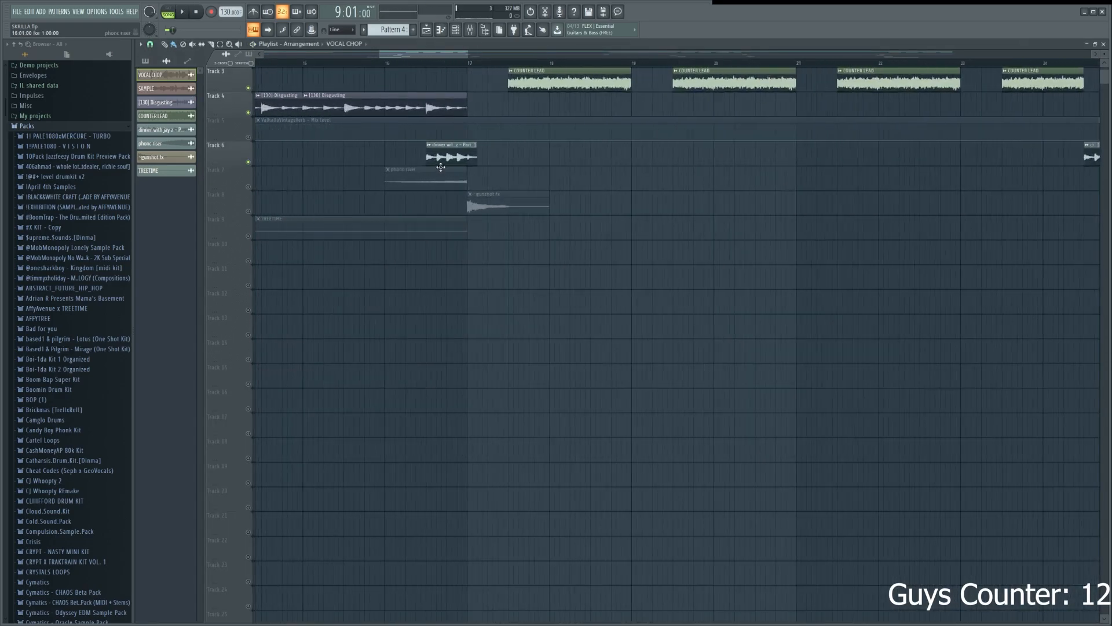
{"action": "scroll", "coordinate": [441, 168], "scroll_direction": "up", "scroll_amount": 2}
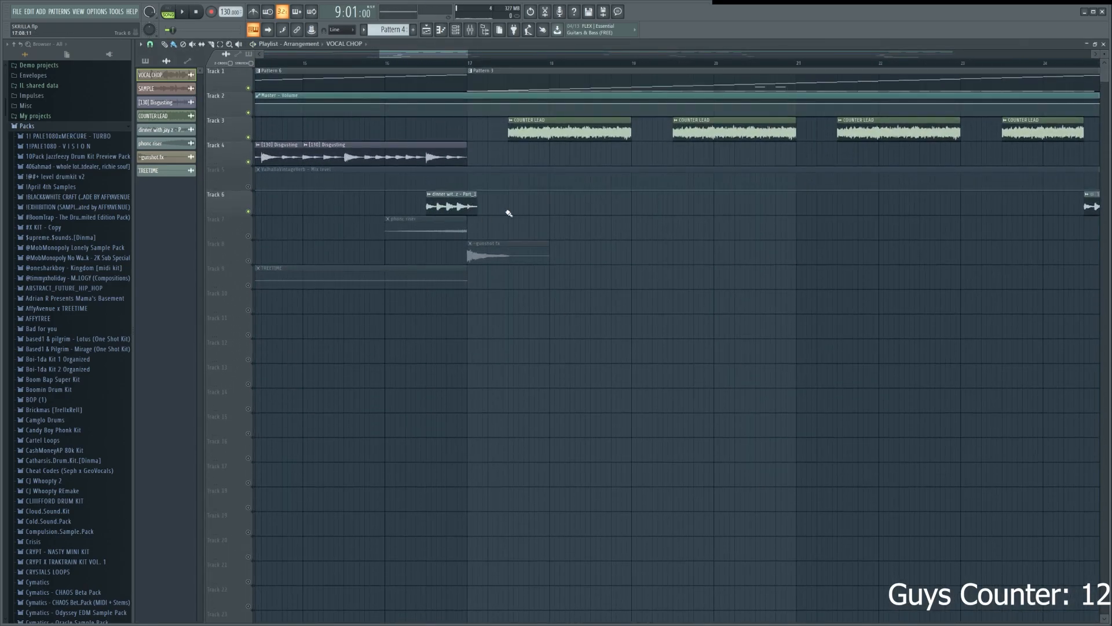
{"action": "scroll", "coordinate": [509, 213], "scroll_direction": "down", "scroll_amount": 6}
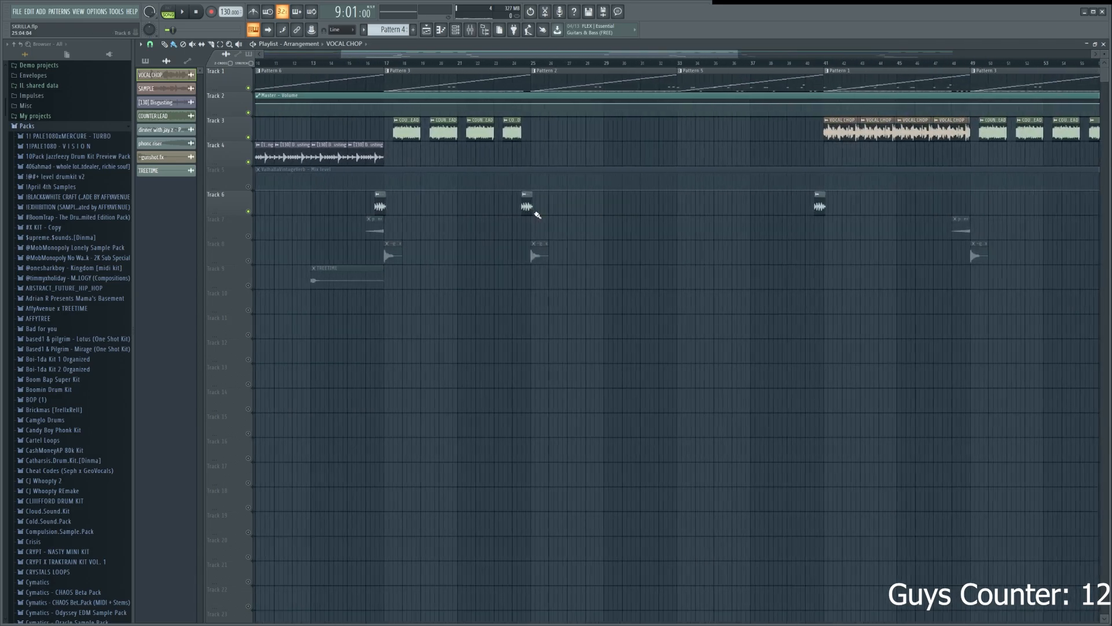
{"action": "scroll", "coordinate": [538, 215], "scroll_direction": "down", "scroll_amount": 3}
{"action": "scroll", "coordinate": [485, 214], "scroll_direction": "up", "scroll_amount": 1}
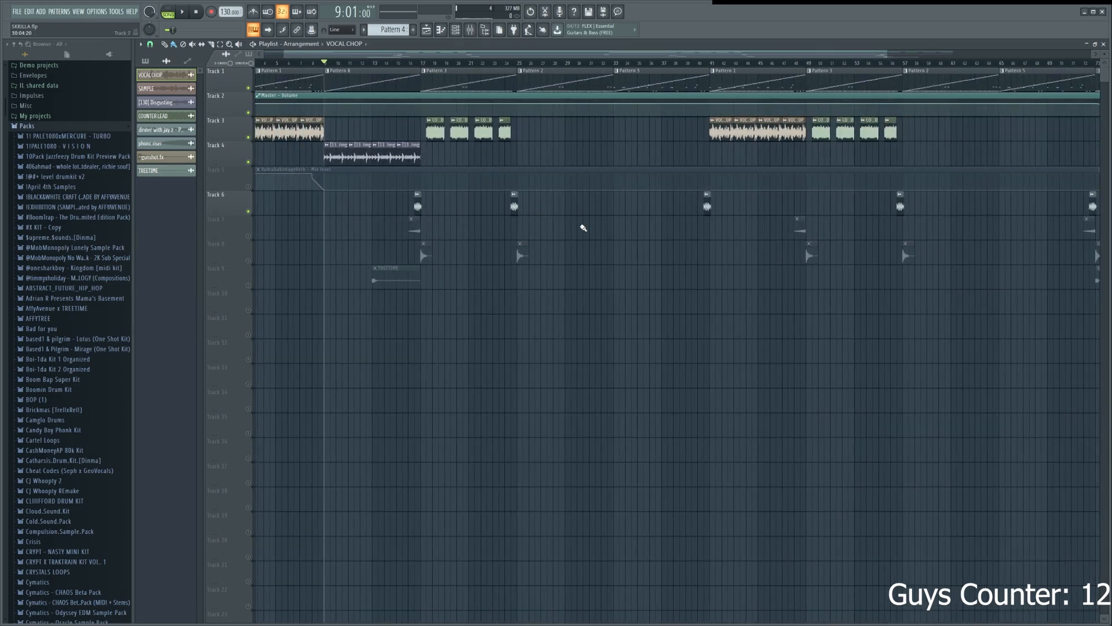
Unmute Tracks 7 and 8 and check the riser and gunshot fx clips around bar 17
{"action": "scroll", "coordinate": [462, 280], "scroll_direction": "up", "scroll_amount": 8}
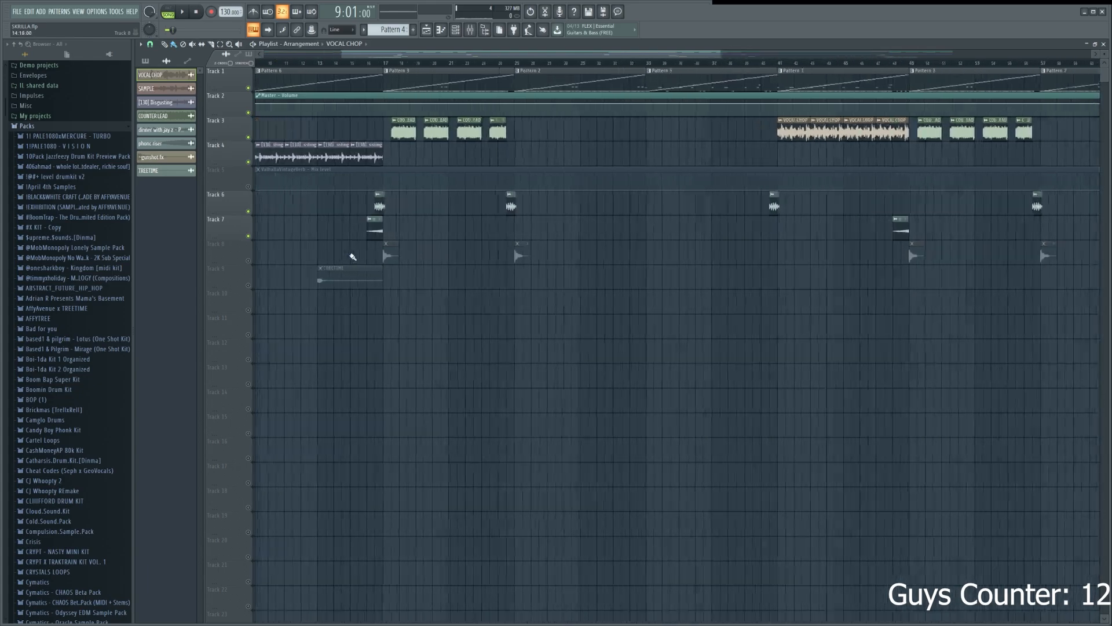
{"action": "scroll", "coordinate": [386, 247], "scroll_direction": "down", "scroll_amount": 5}
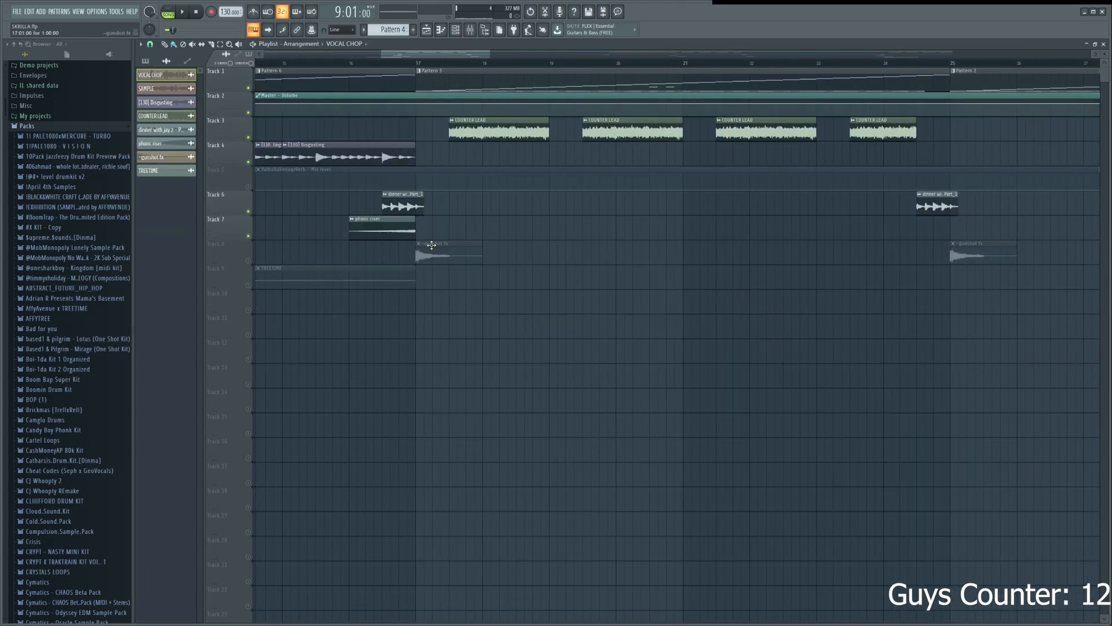
{"action": "scroll", "coordinate": [414, 261], "scroll_direction": "down", "scroll_amount": 3}
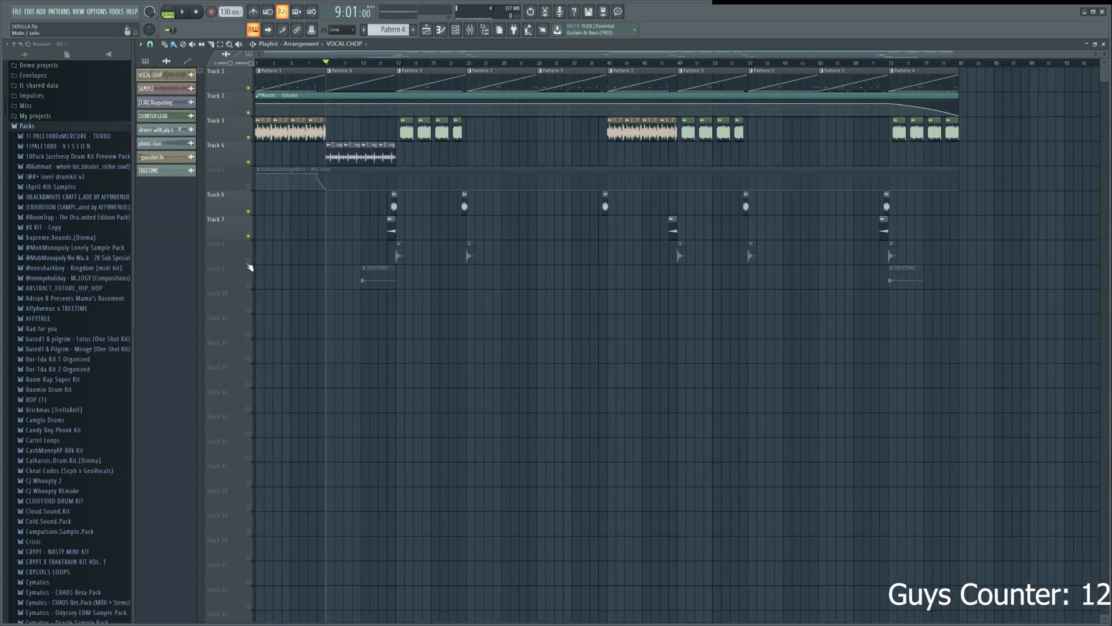
{"action": "left_click", "coordinate": [248, 260]}
{"action": "scroll", "coordinate": [416, 256], "scroll_direction": "up", "scroll_amount": 5}
{"action": "scroll", "coordinate": [415, 255], "scroll_direction": "down", "scroll_amount": 6}
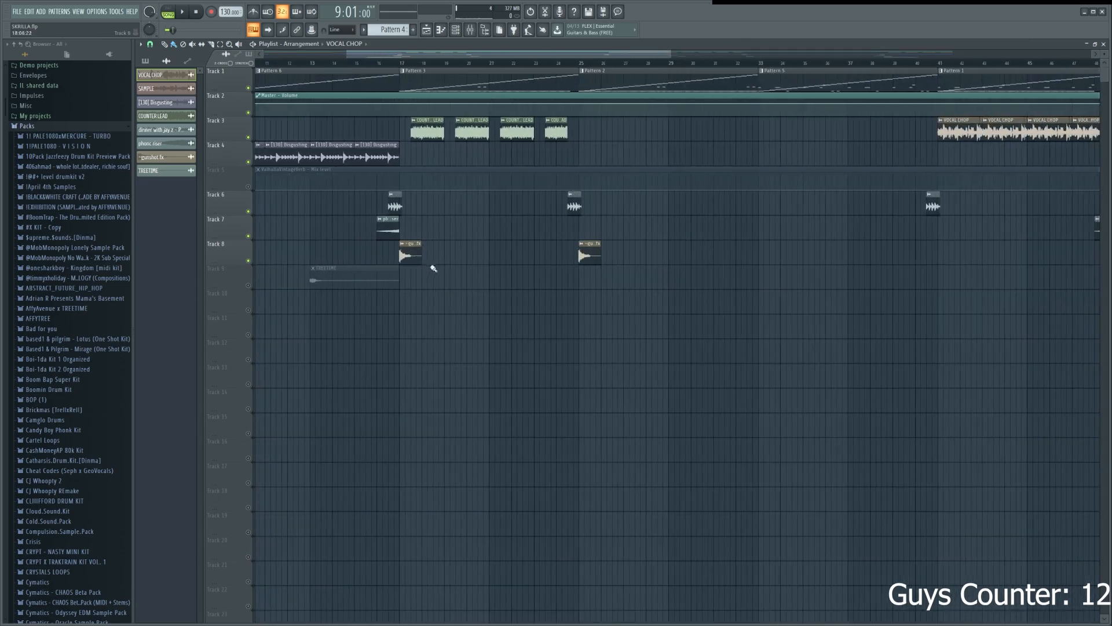
Unmute Track 5's reverb mix automation, and switch Track 9's TREETIME clips on and back to muted
{"action": "left_click", "coordinate": [248, 285]}
{"action": "left_click", "coordinate": [248, 187]}
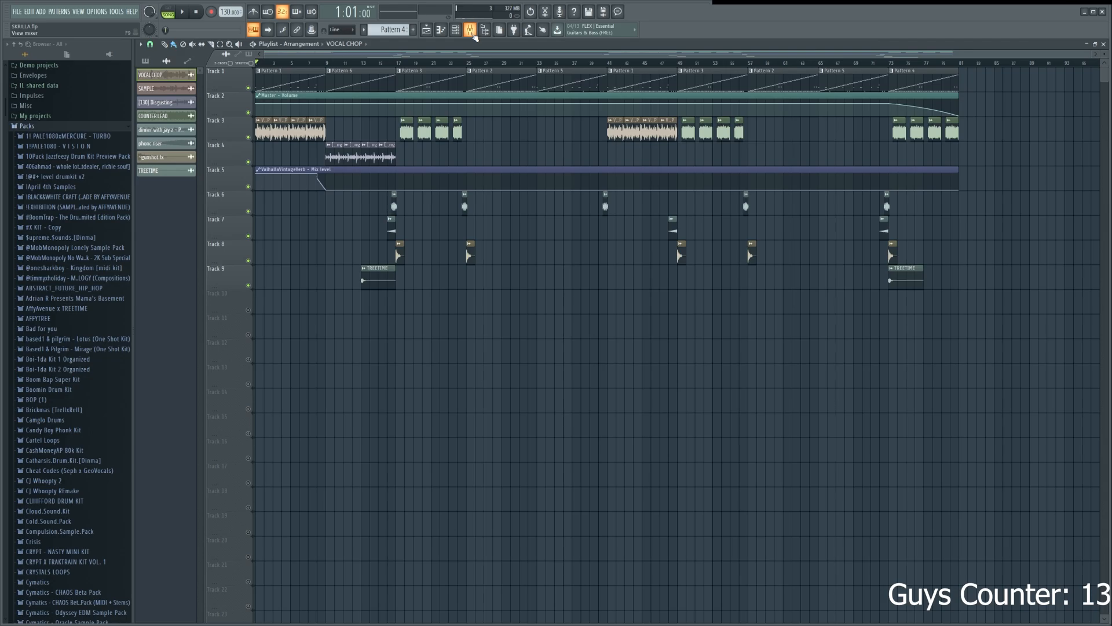
{"action": "key", "text": "alt+m"}
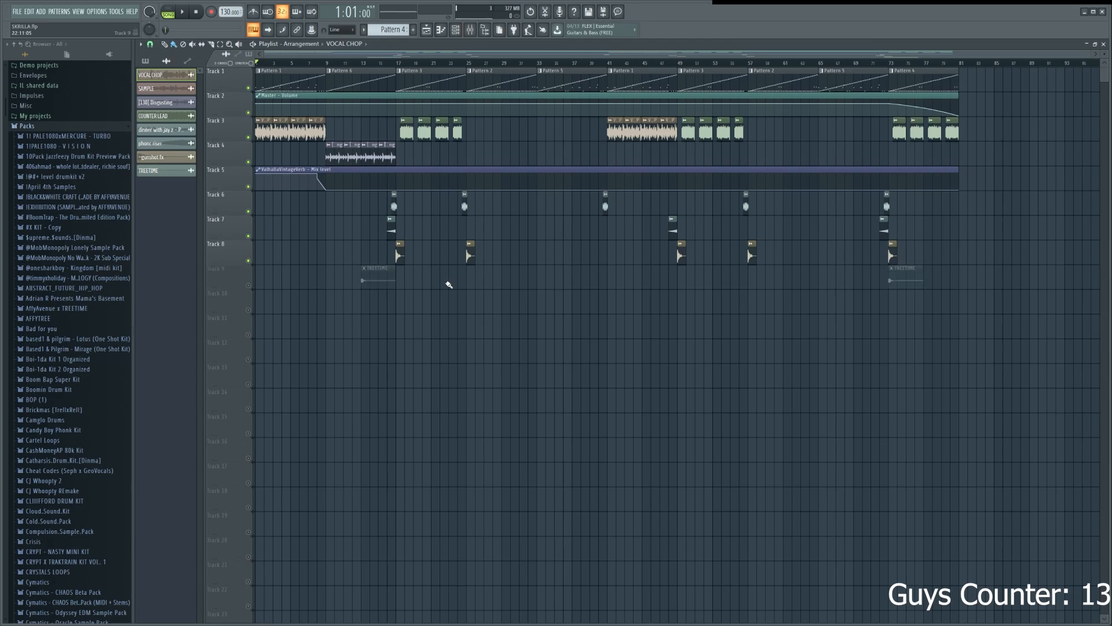